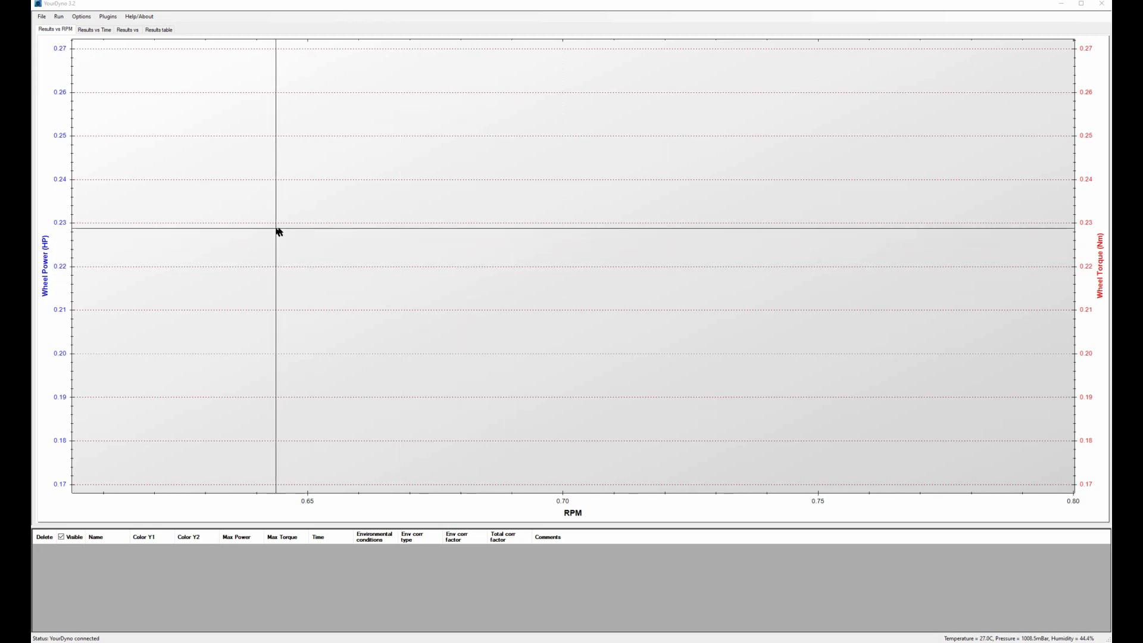
- Open the math channel configuration and add a channel named Slip
left_click(108, 16)
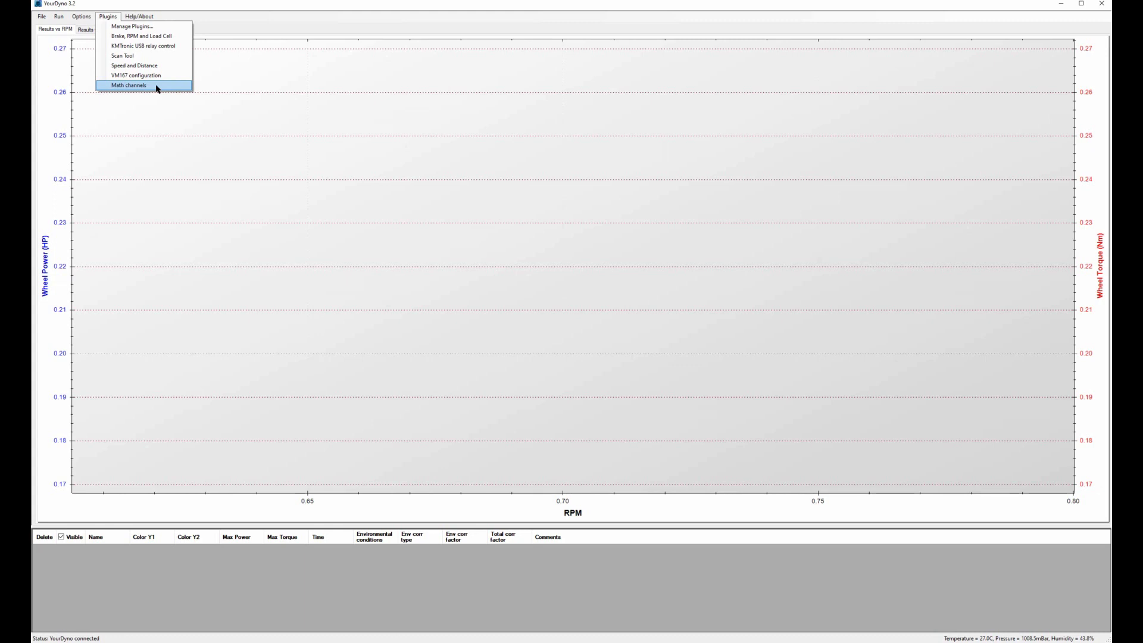
left_click(157, 86)
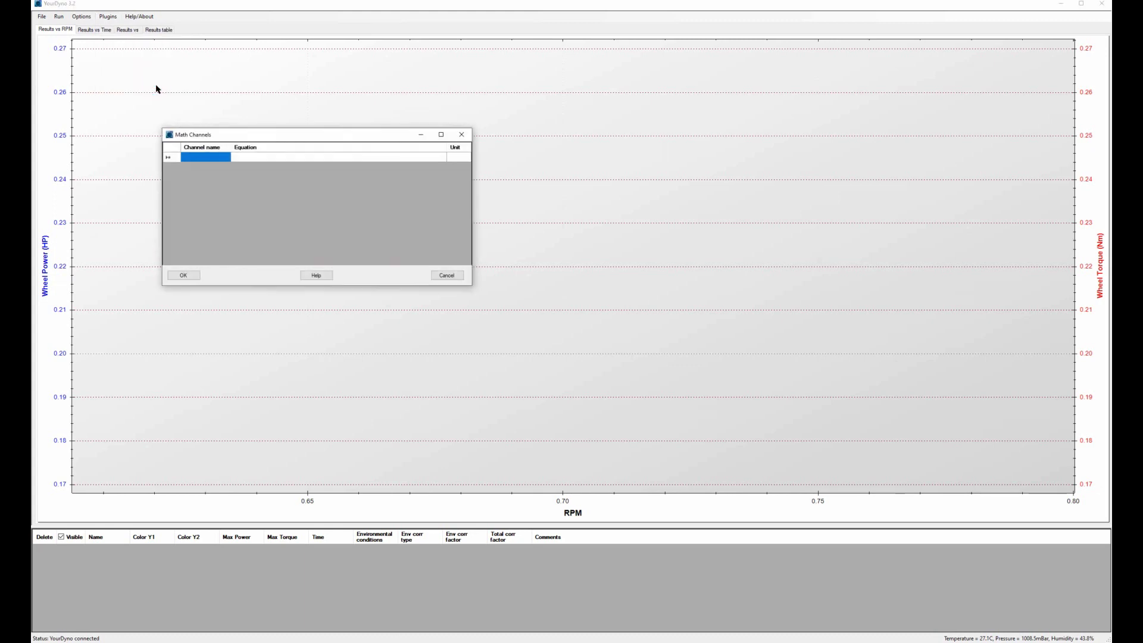
left_click(211, 160)
type("Slipa")
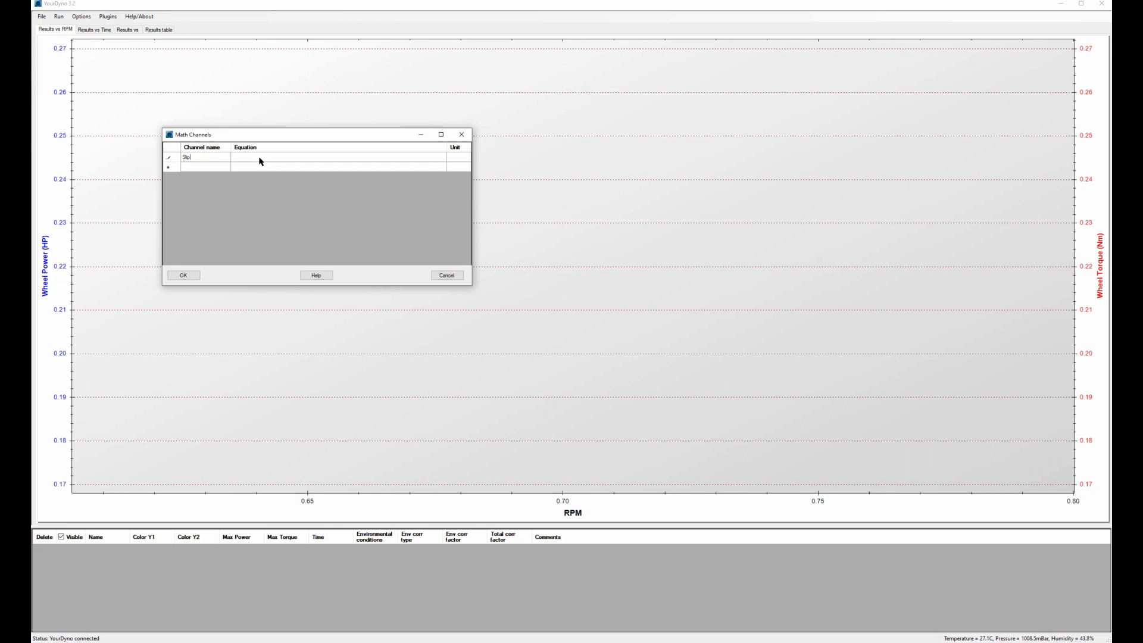
- Set the Slip channel's equation to "RPM[ScanTool]" - "Engine RPM" and save the math channels
double_click(259, 158)
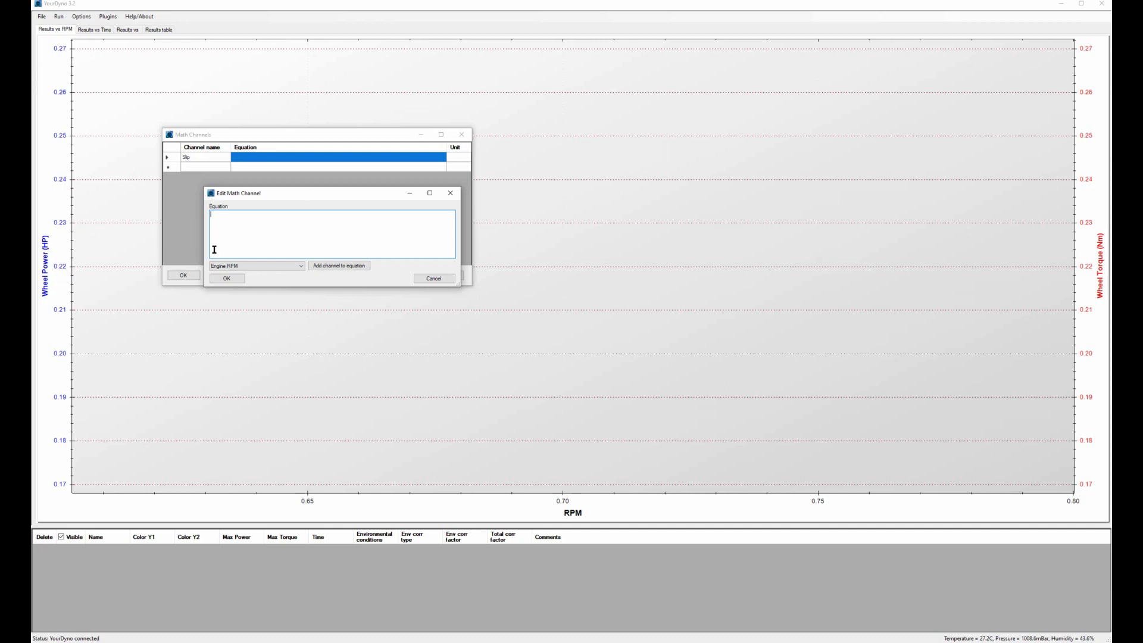
left_click(301, 269)
left_click_drag(304, 312, 305, 374)
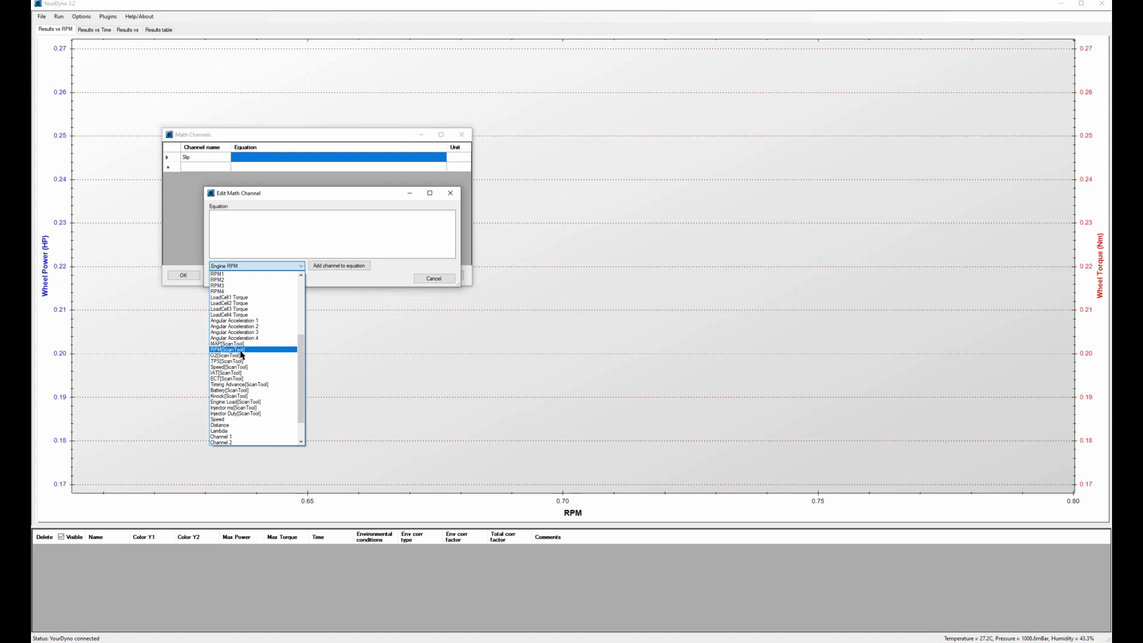
left_click(238, 350)
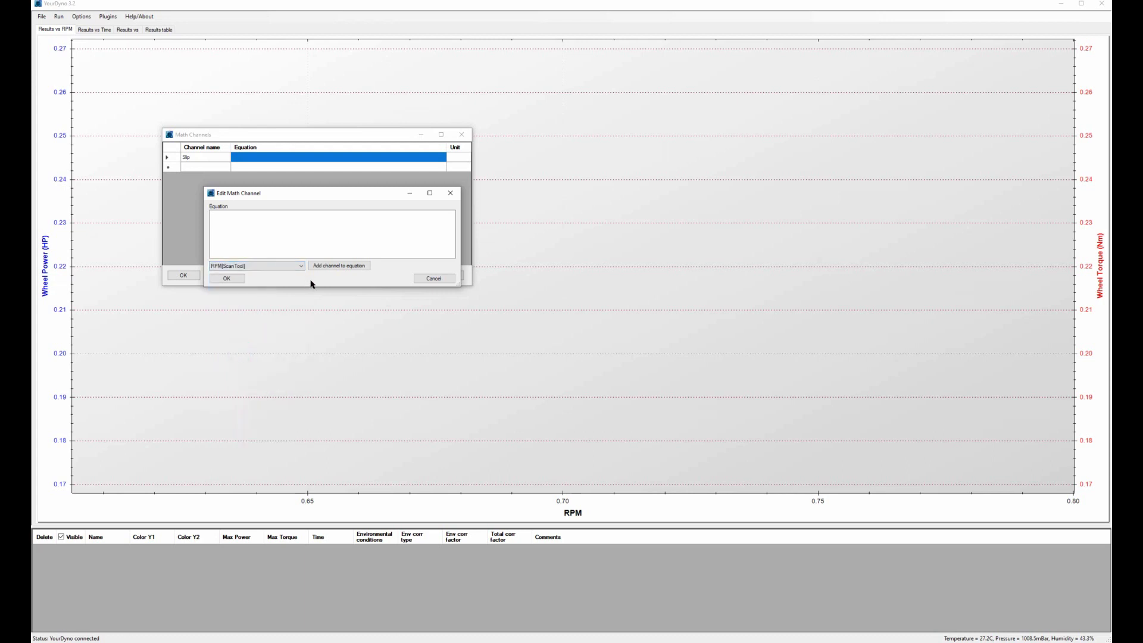
left_click(336, 266)
left_click(319, 222)
left_click(301, 266)
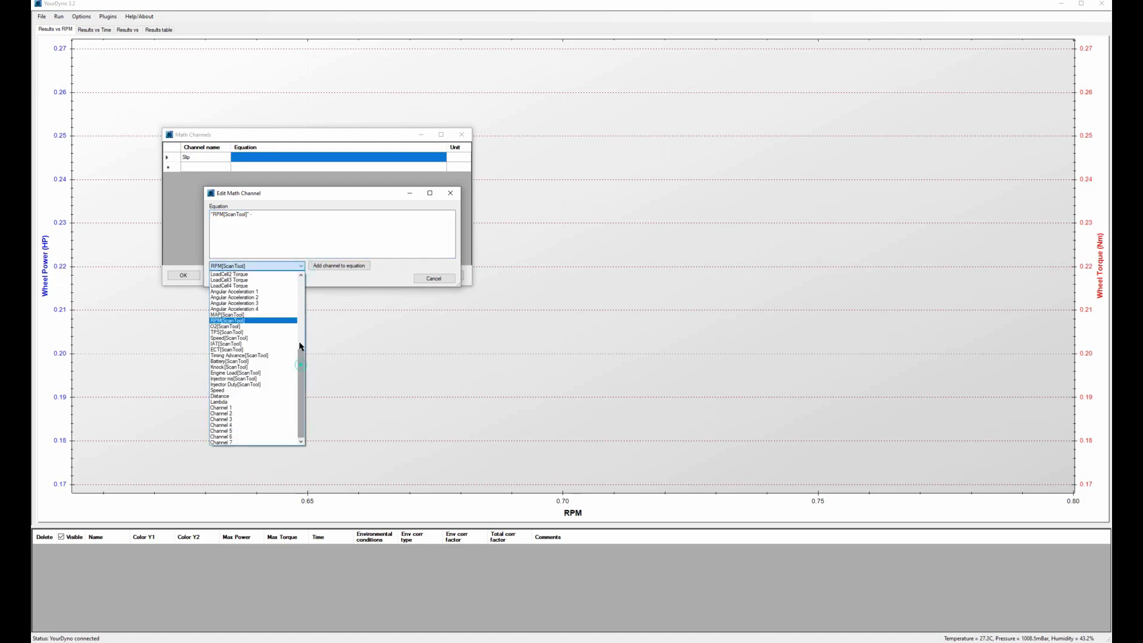
left_click_drag(300, 346, 301, 277)
left_click(260, 278)
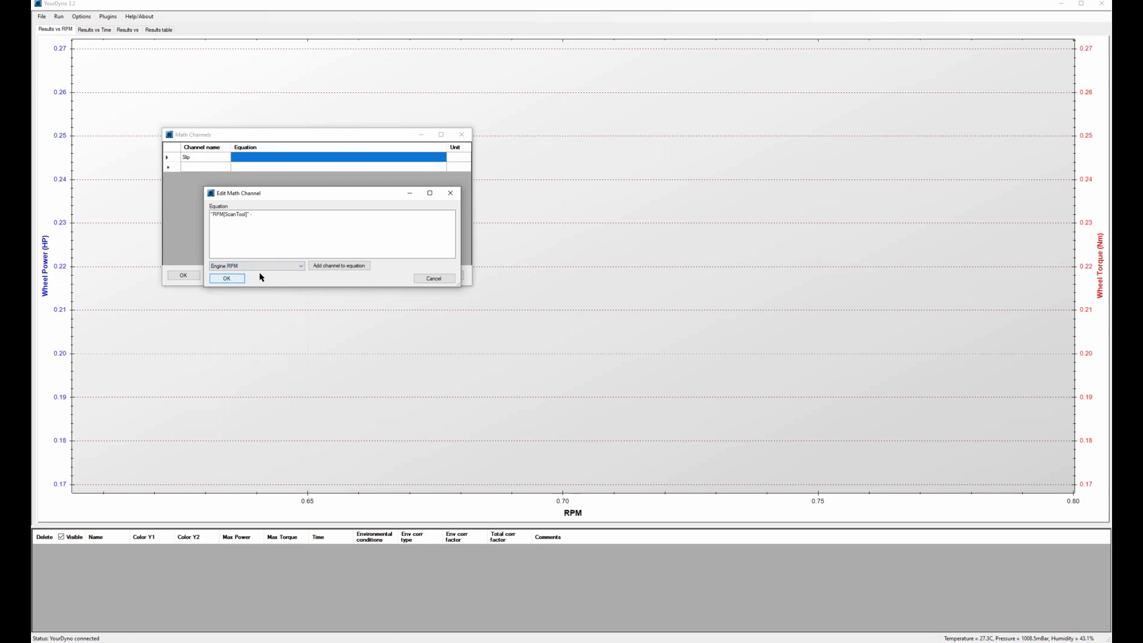
left_click(340, 266)
left_click(228, 280)
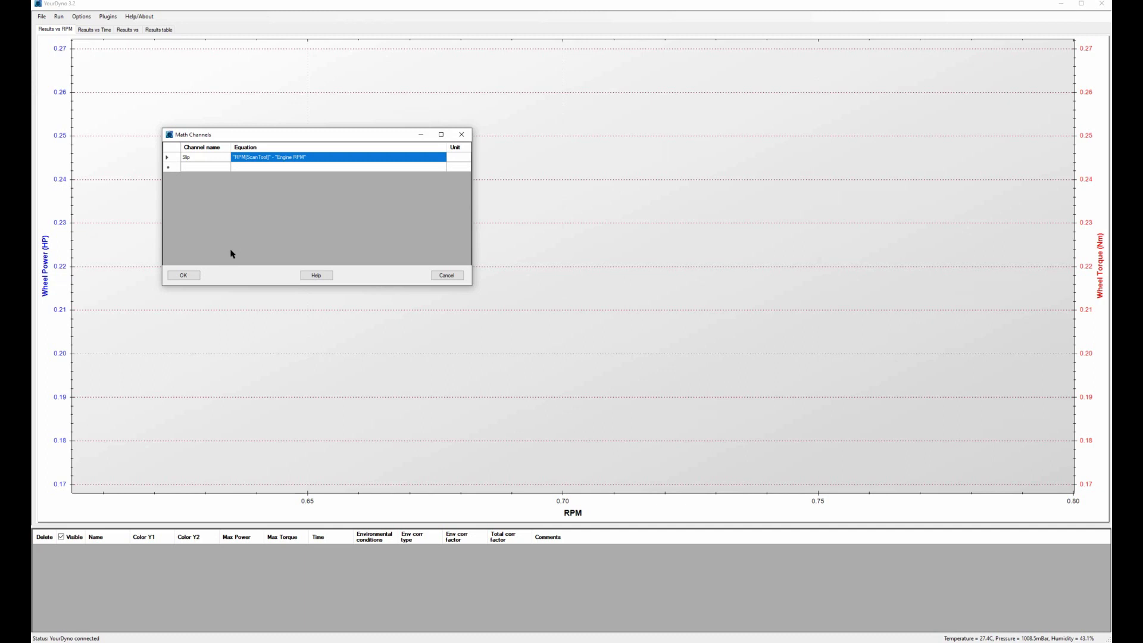
left_click(198, 279)
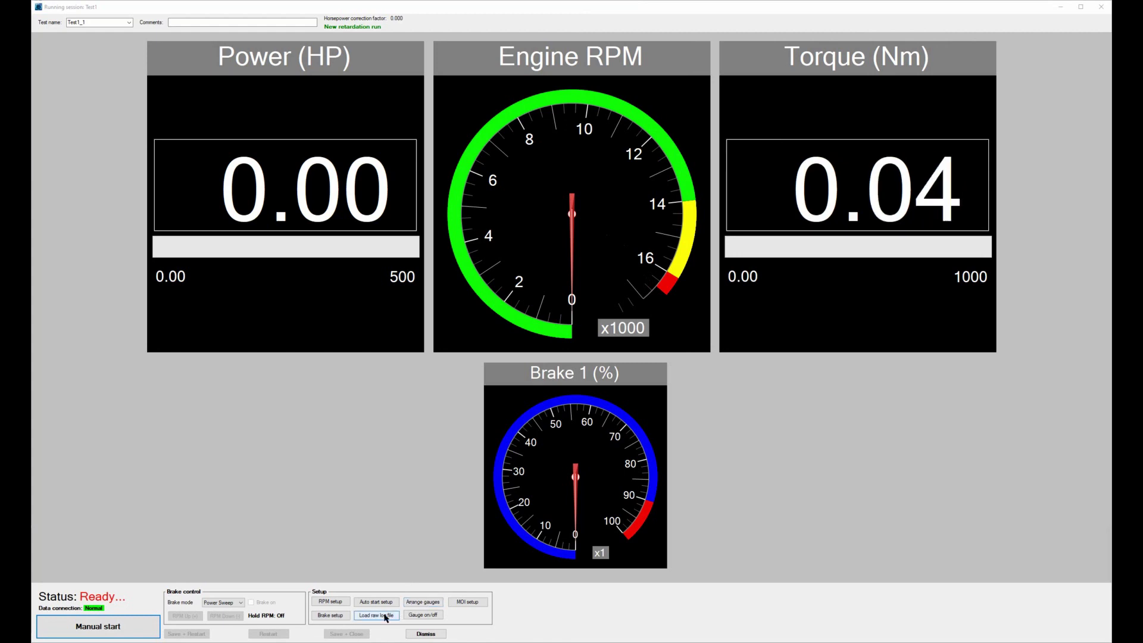
- Show the Slip channel as a digital gauge in the running session and dismiss the session
left_click(421, 615)
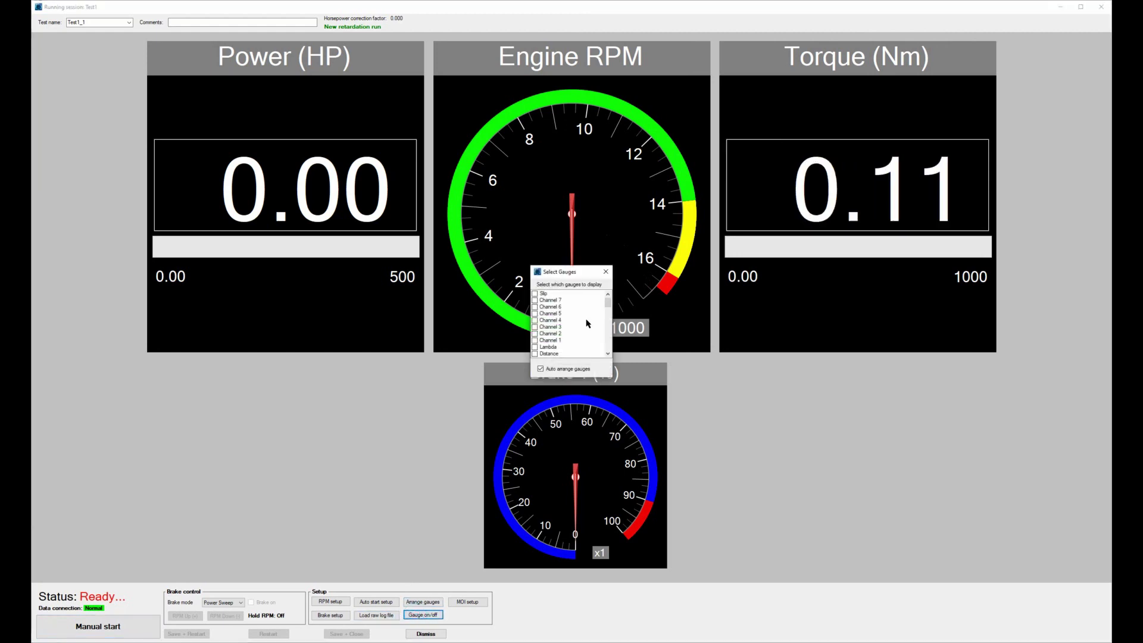
left_click(538, 294)
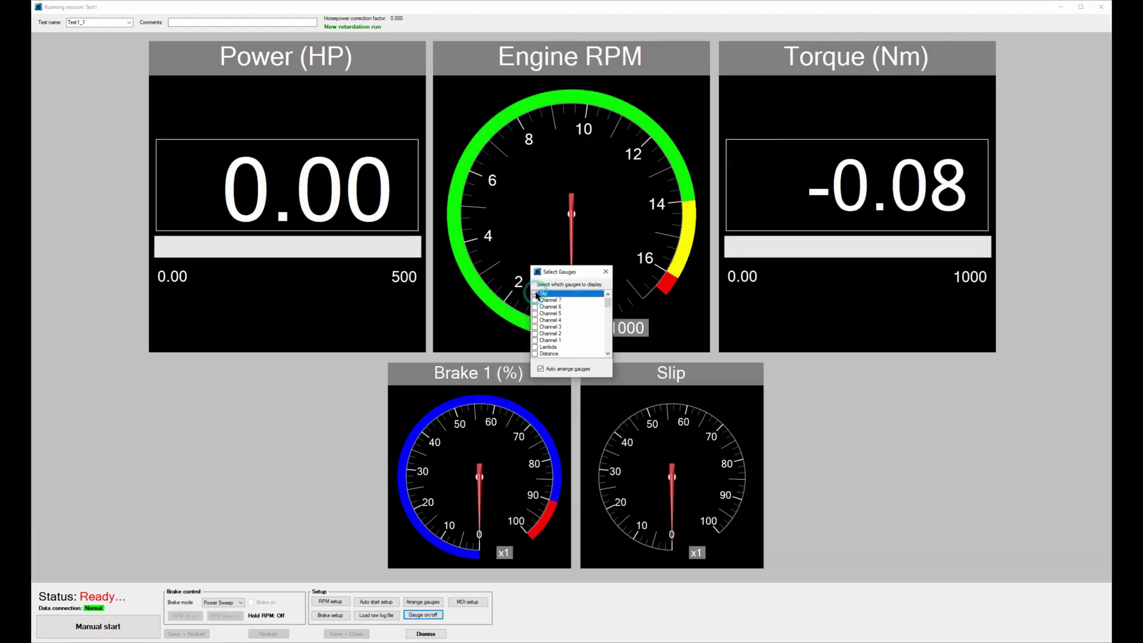
left_click(606, 271)
right_click(686, 485)
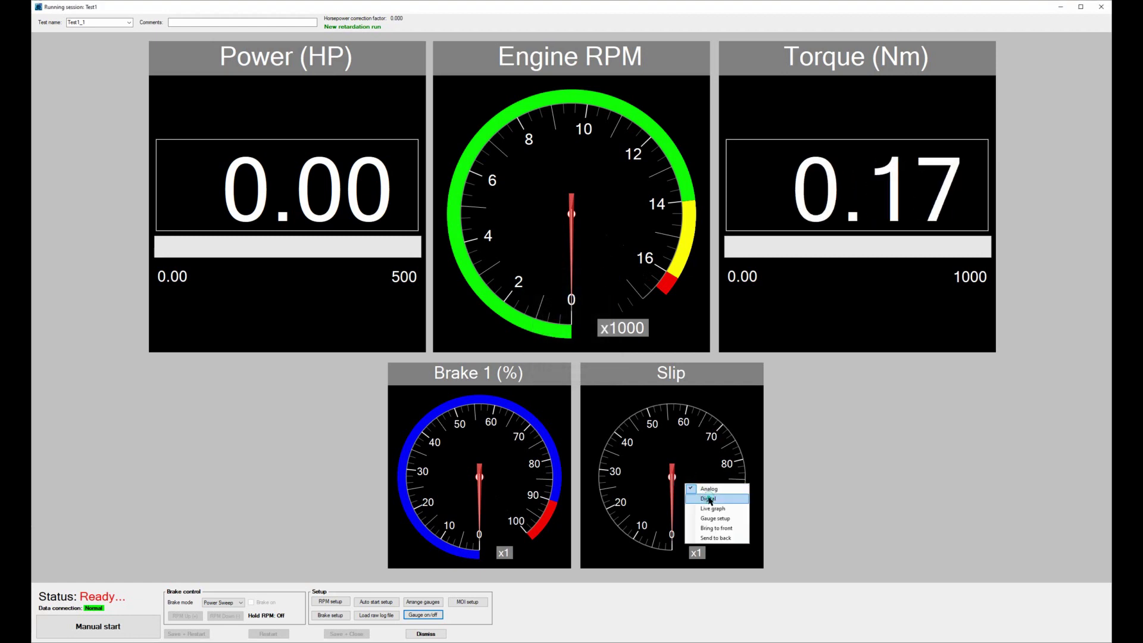
left_click(709, 499)
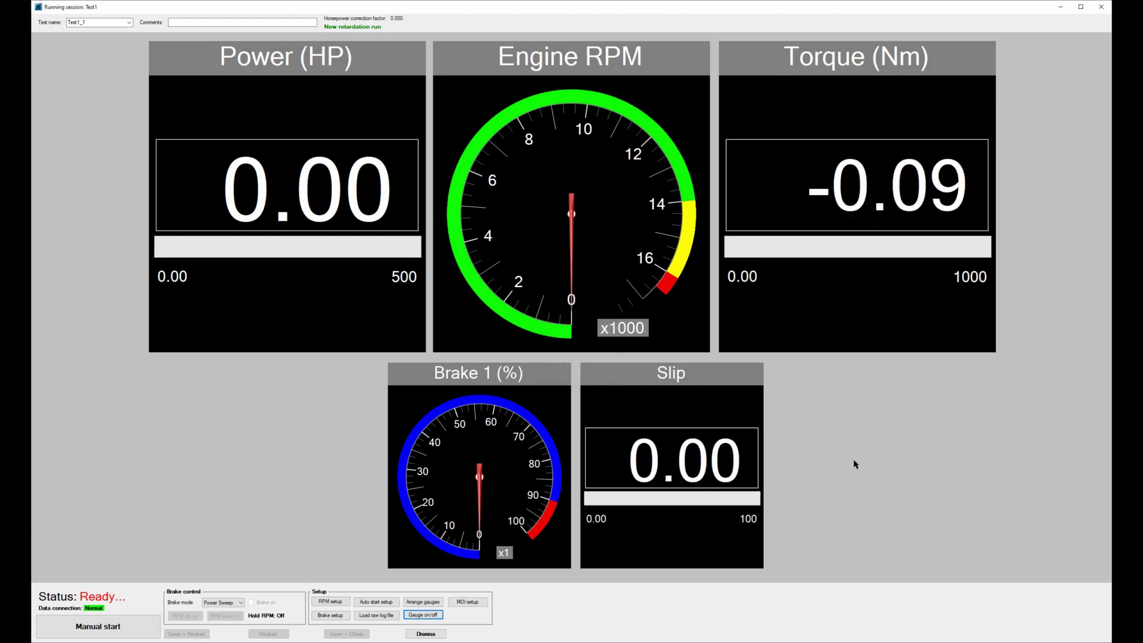
left_click(441, 636)
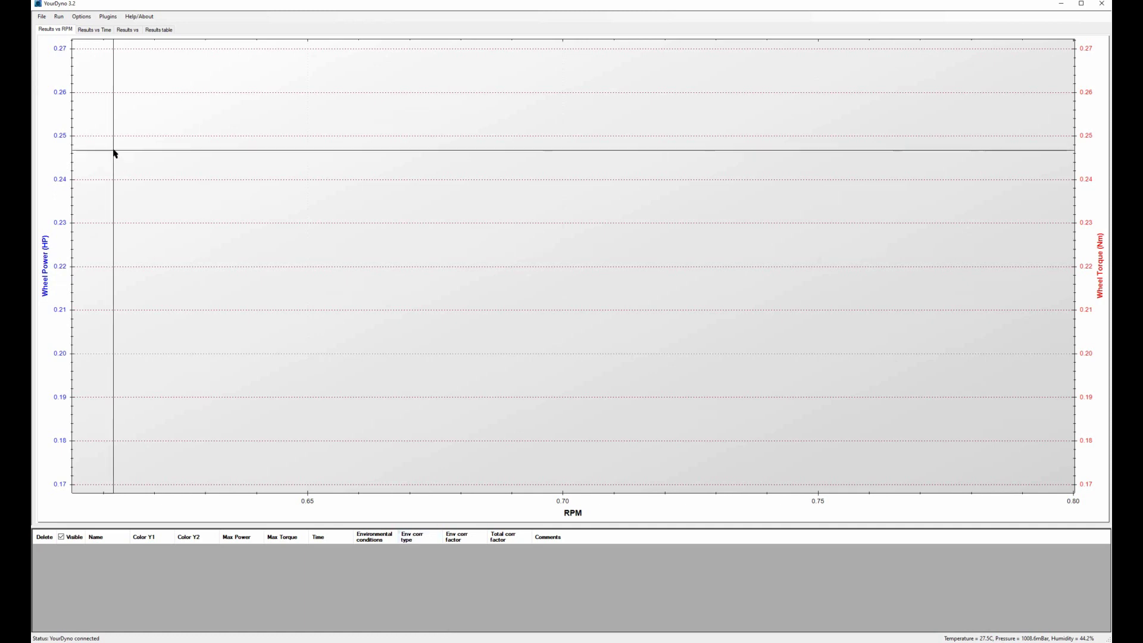
- Reopen the math channel configuration and add a second channel named BrakeDiff
left_click(108, 16)
left_click(141, 89)
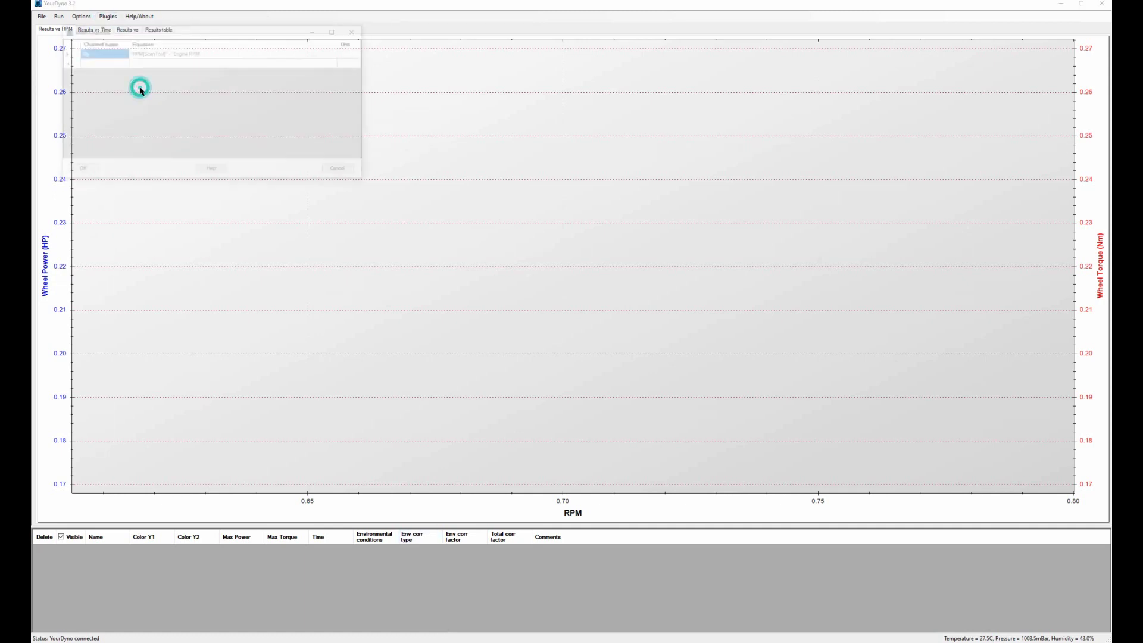
left_click_drag(186, 31, 369, 107)
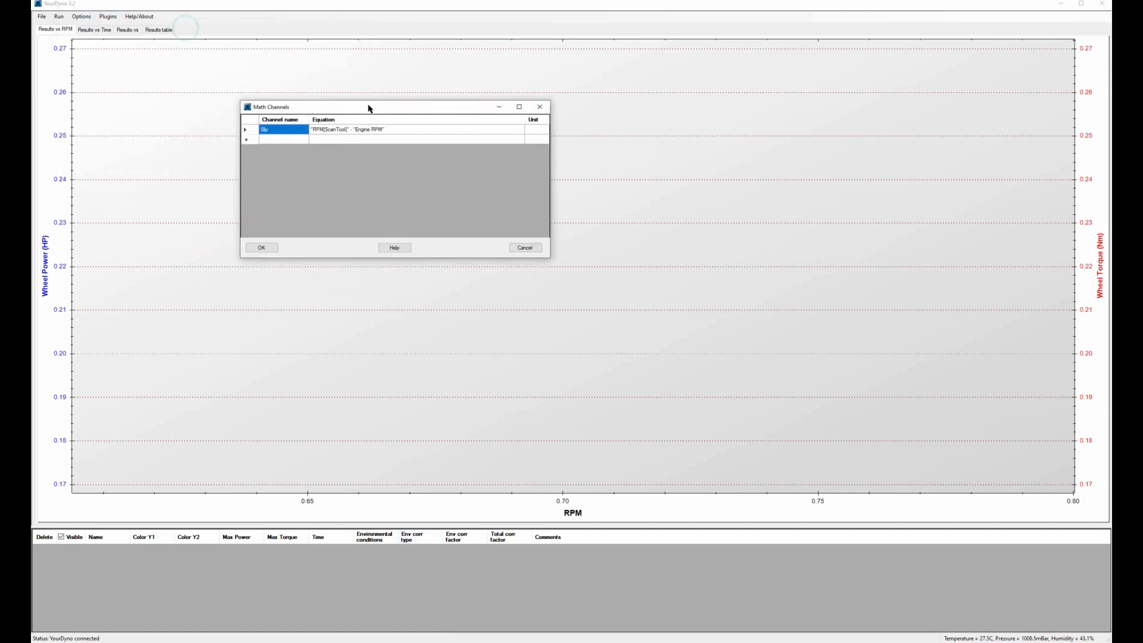
left_click(285, 141)
type("B")
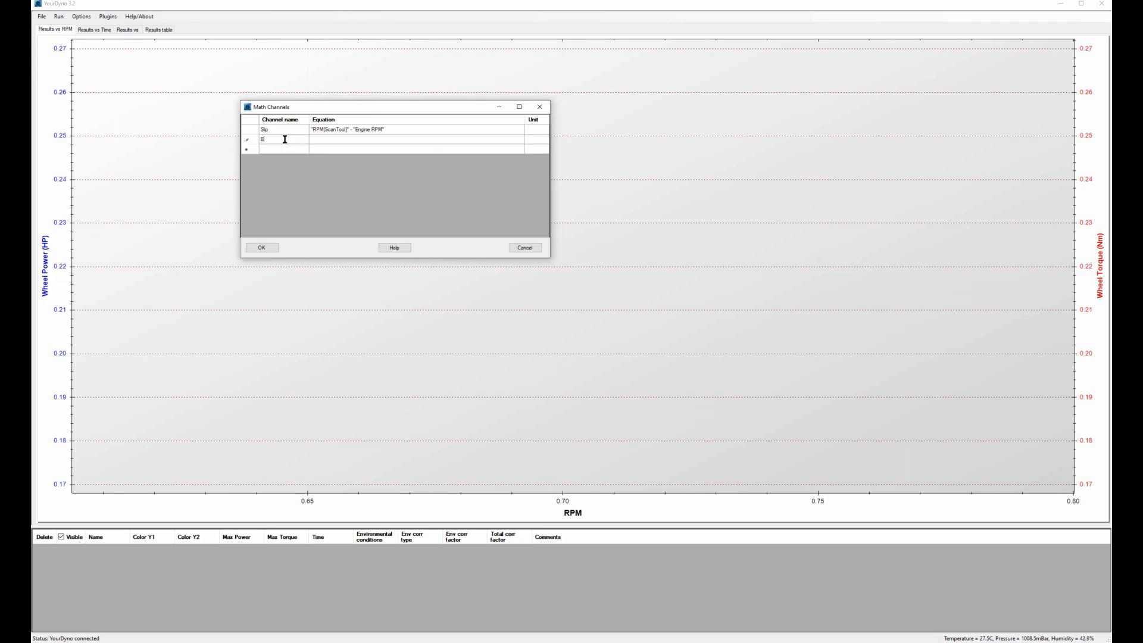
type("rakeDiff")
- Set the BrakeDiff channel's equation to "Brake1" - "Brake1" and its unit to %
double_click(366, 141)
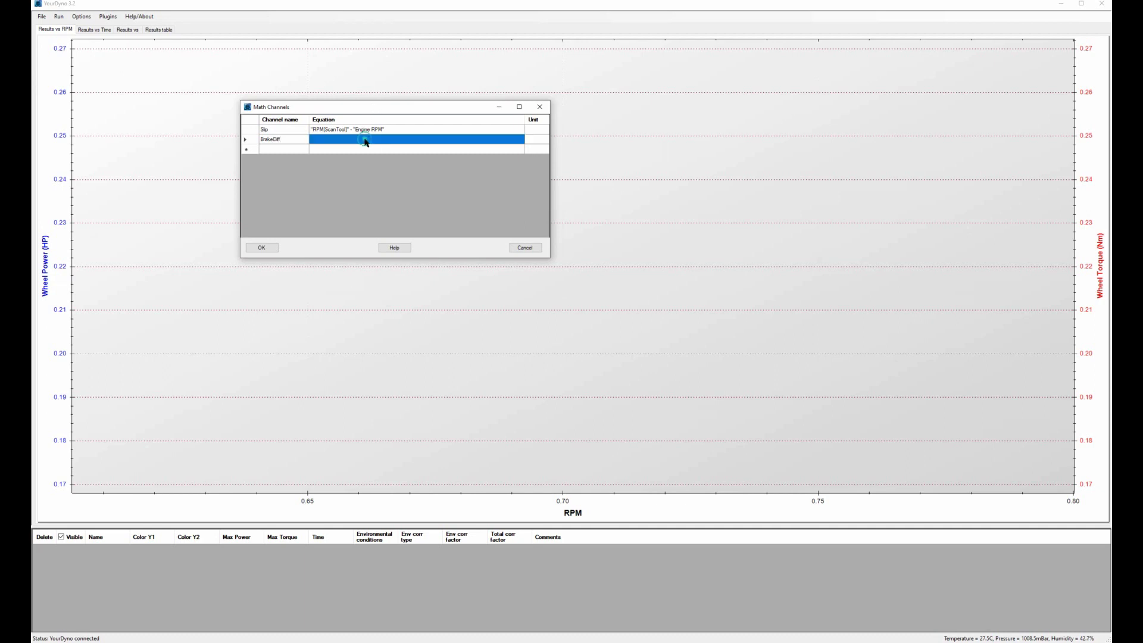
left_click(162, 114)
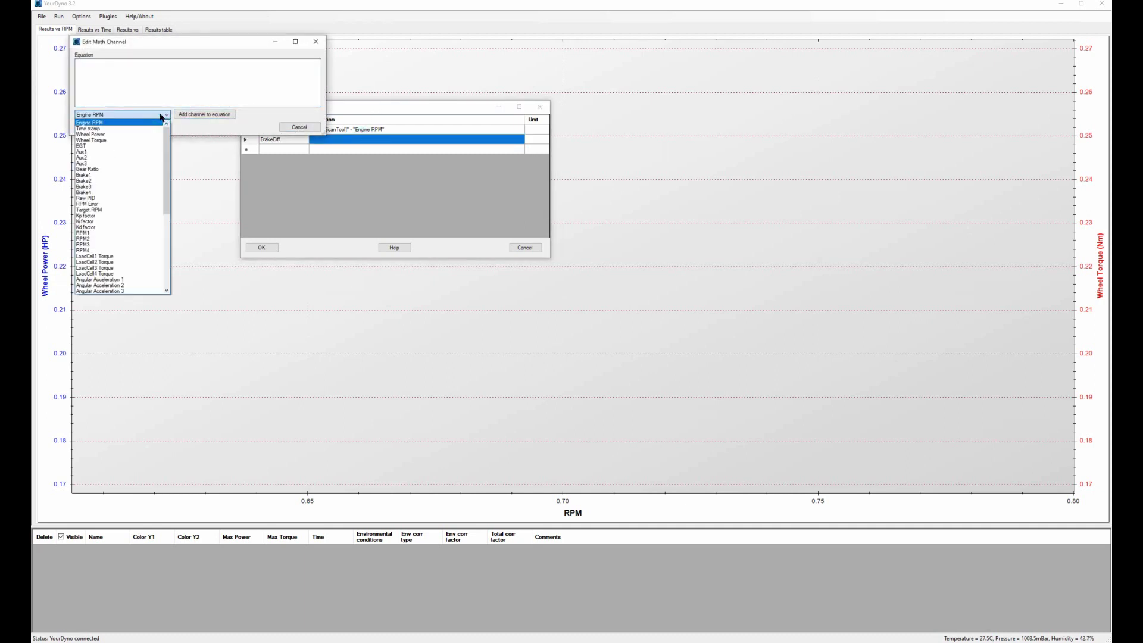
left_click(128, 175)
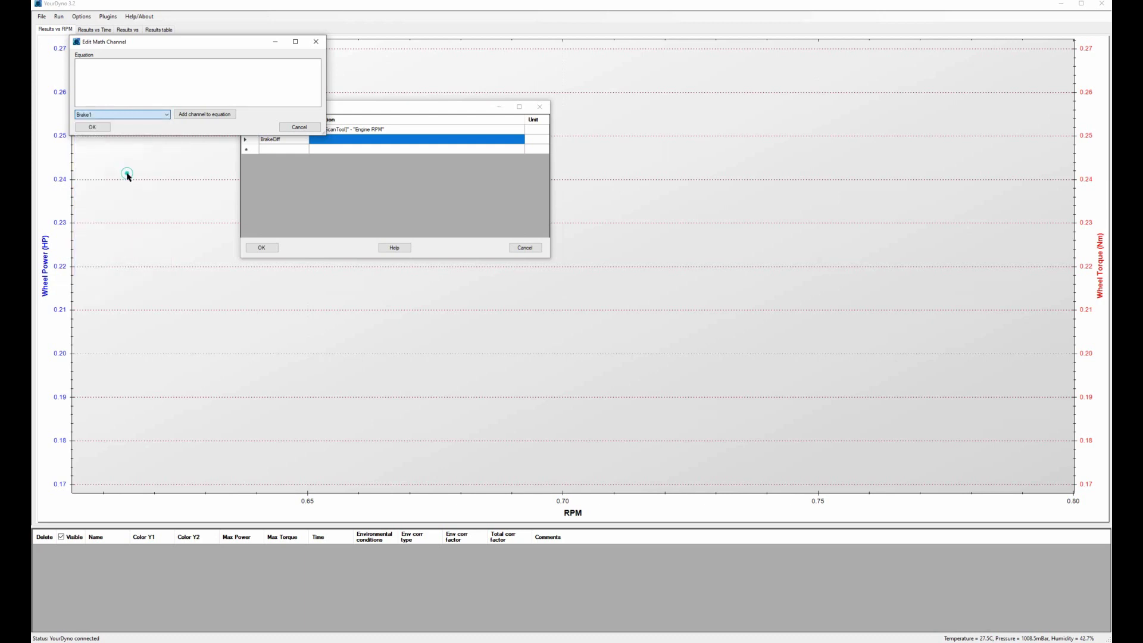
left_click(202, 115)
left_click(204, 91)
left_click(153, 116)
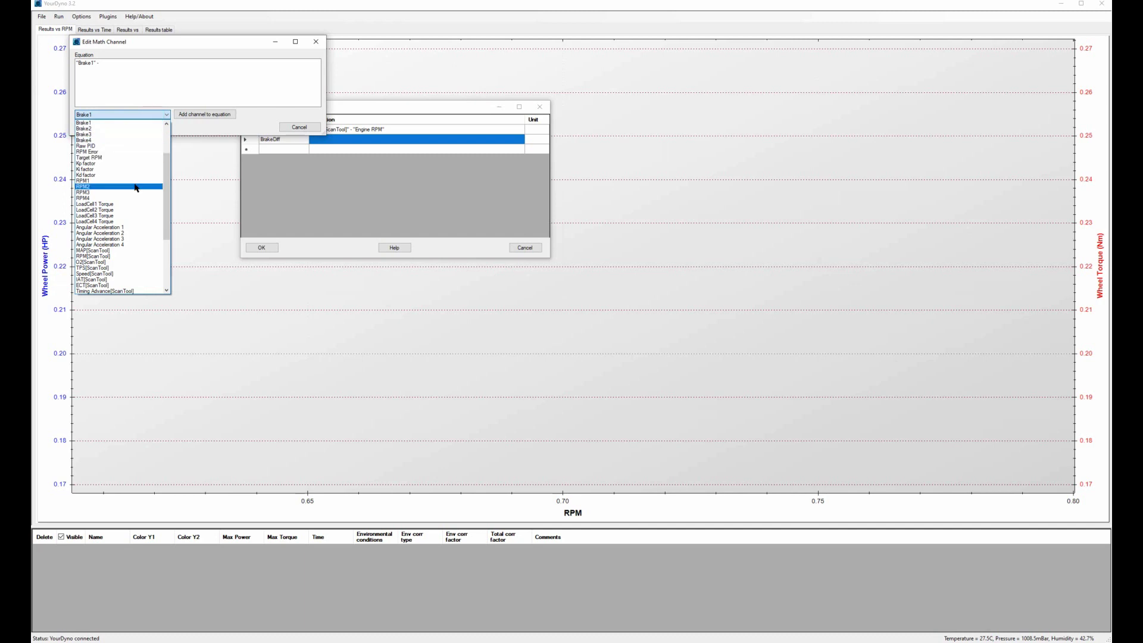
left_click(122, 128)
left_click(194, 115)
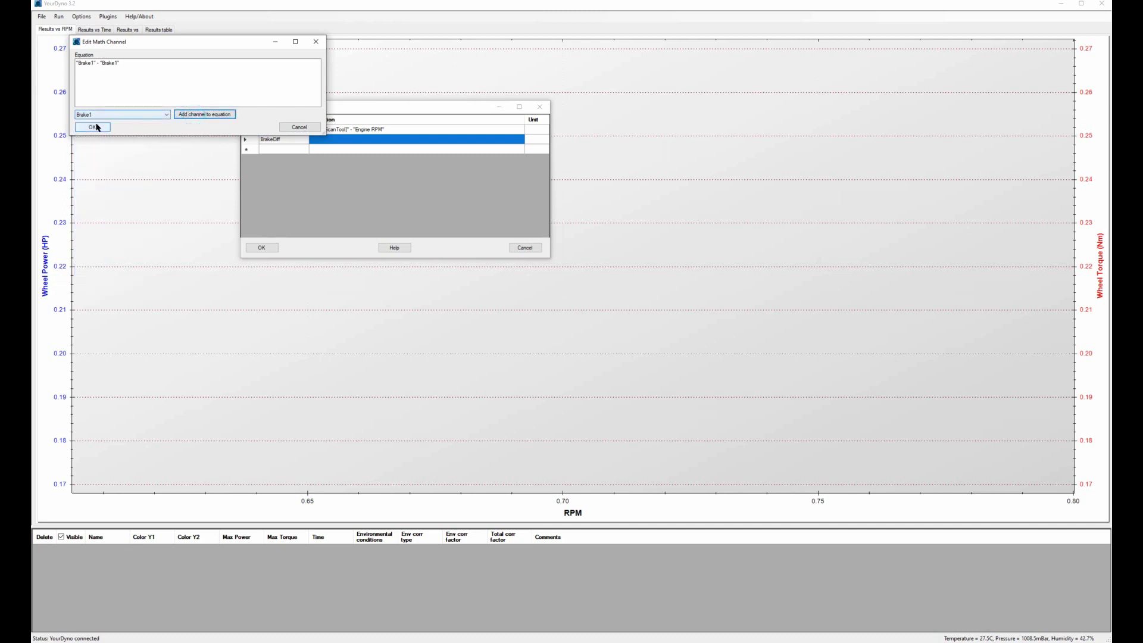
left_click(94, 128)
left_click(536, 141)
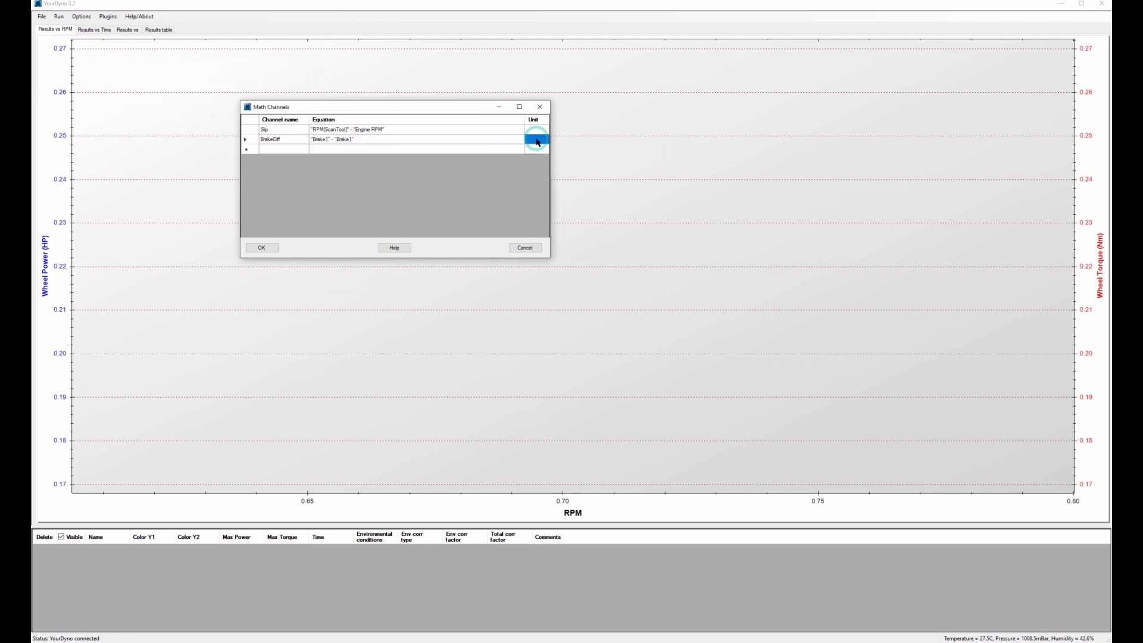
type("%")
- Add a third math channel named PowerPos
left_click(278, 151)
left_click(278, 151)
type("Power")
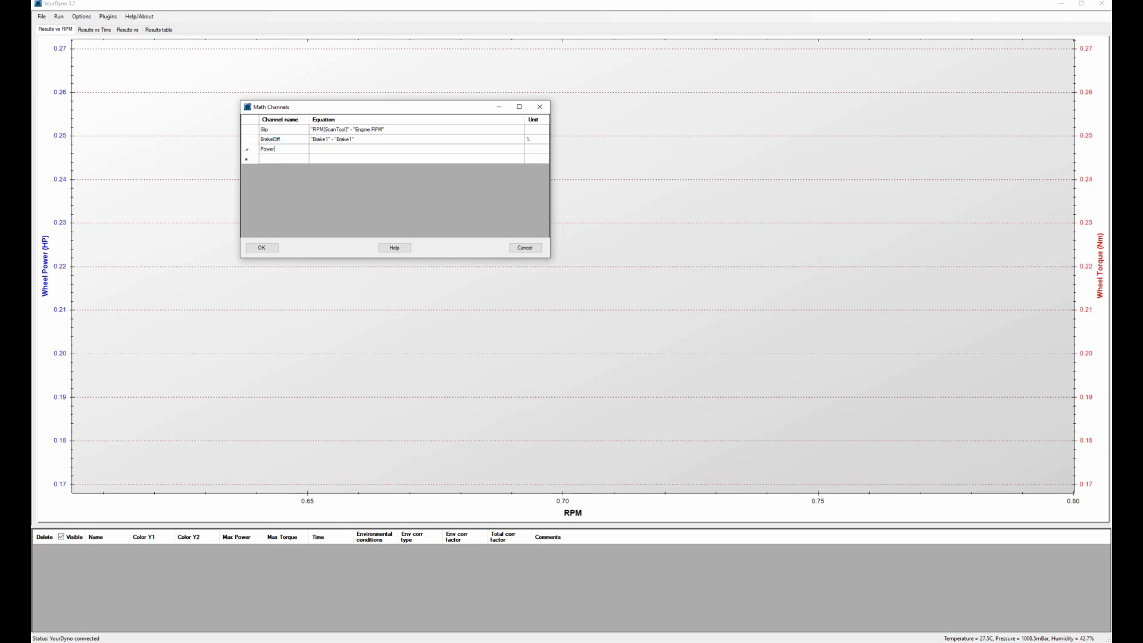
type("Pos")
- Set the PowerPos channel's equation to "Wheel Power" > 0 ? "Wheel Power" : 0 and its unit to HP
left_click(350, 150)
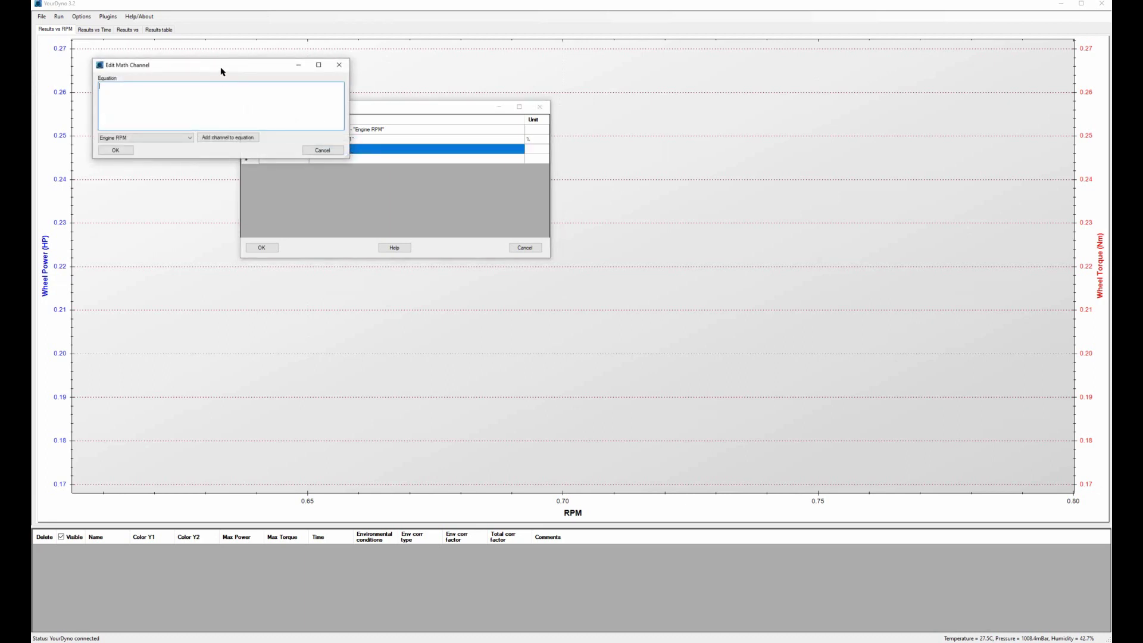
left_click_drag(227, 74, 296, 151)
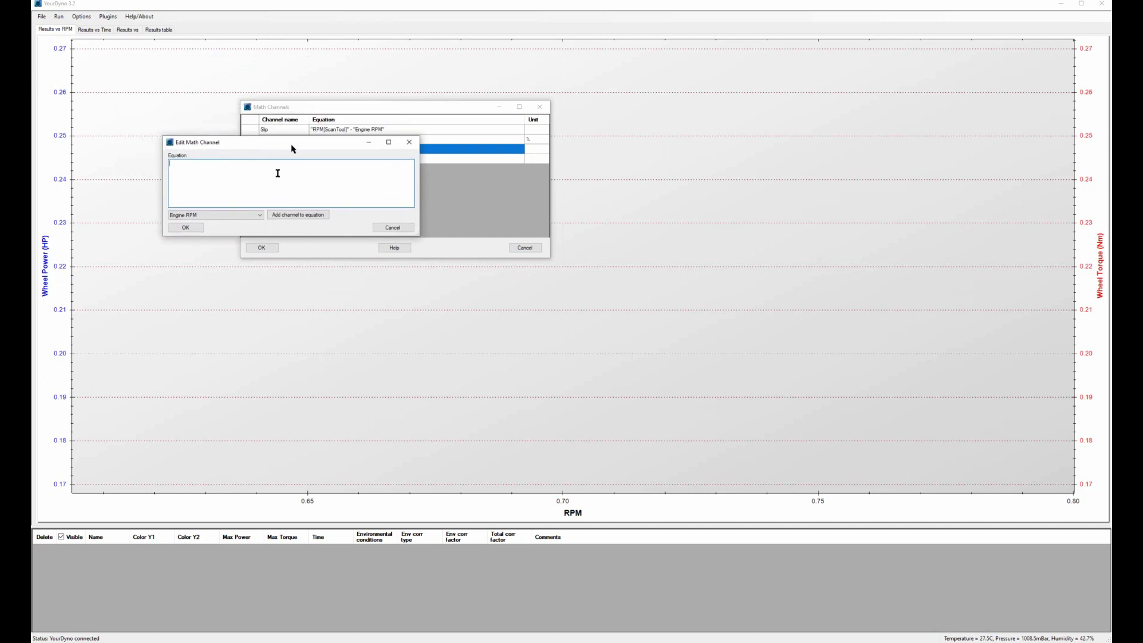
left_click(261, 216)
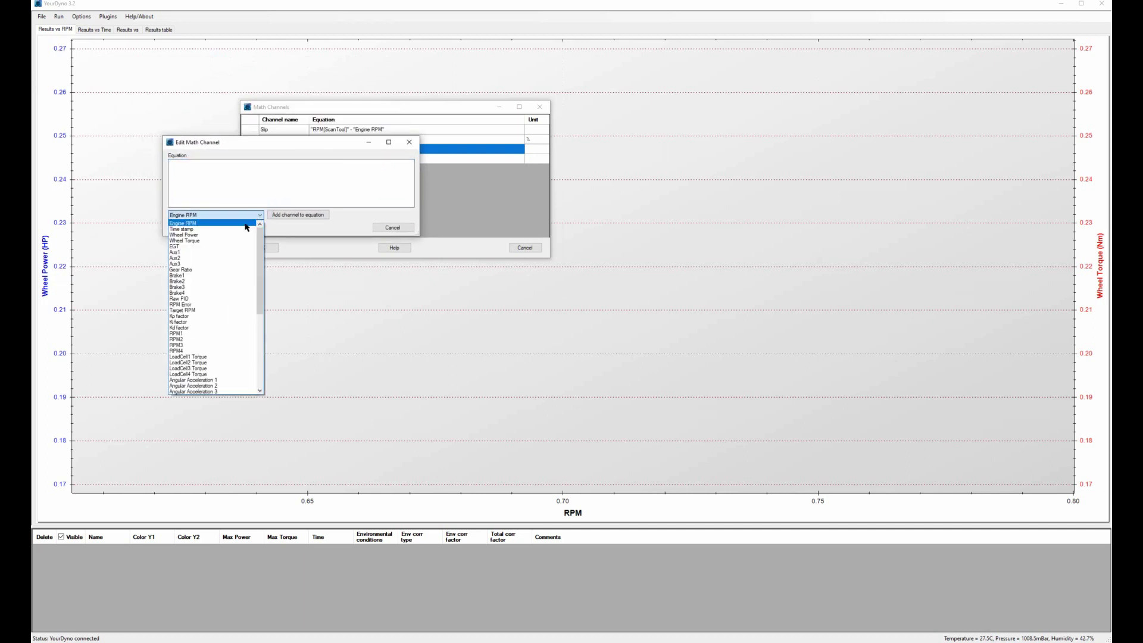
left_click(206, 236)
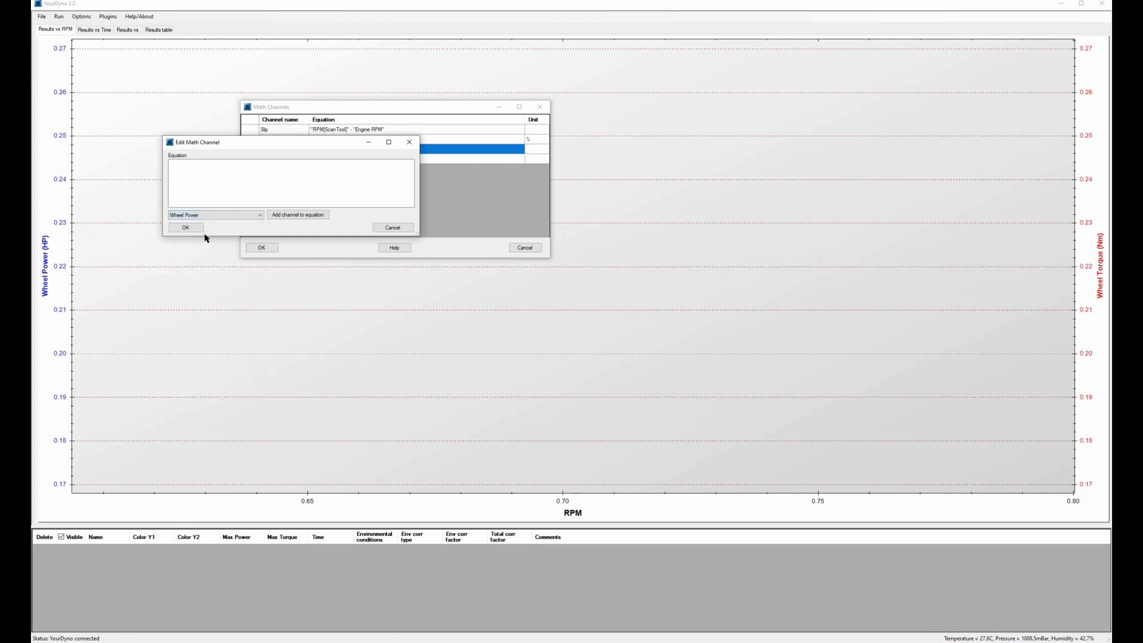
left_click(293, 215)
left_click(298, 215)
left_click(303, 169)
left_click(192, 229)
left_click(532, 149)
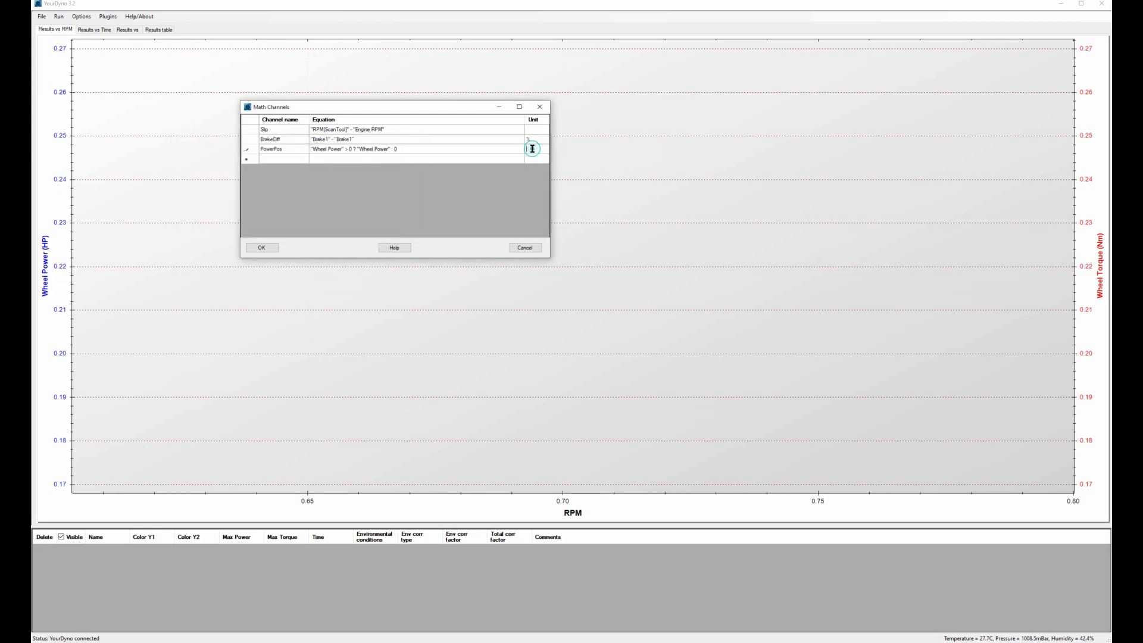
type("HP")
- Add a fourth math channel named RpmMax with the equation Math.Max("RPM1", "RPM2")
left_click(280, 162)
type("RpmMax")
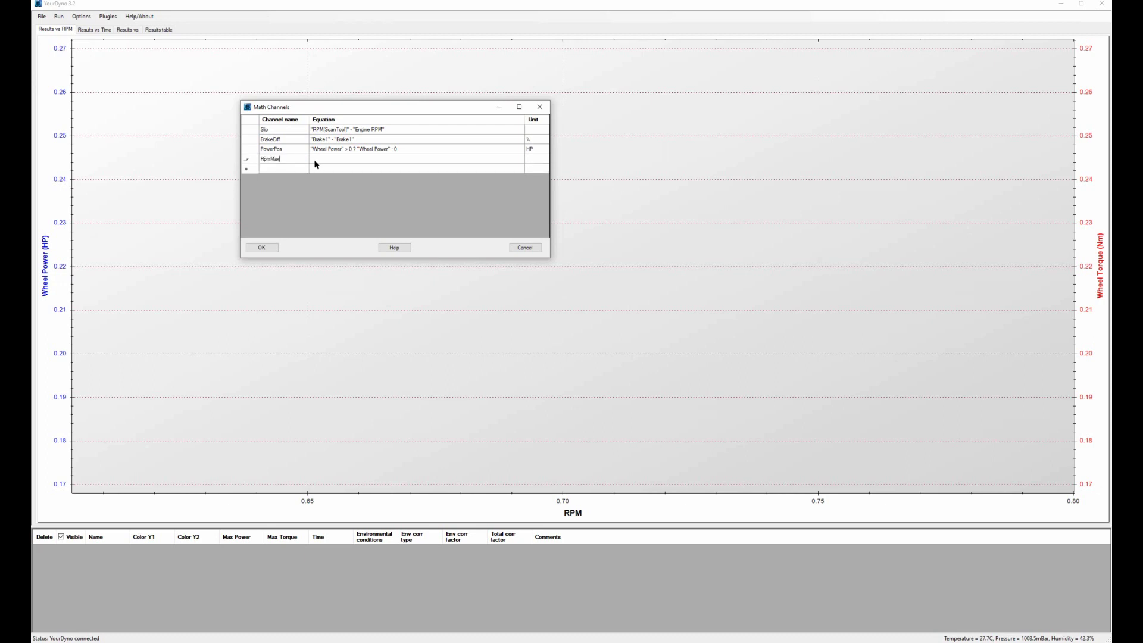
double_click(315, 162)
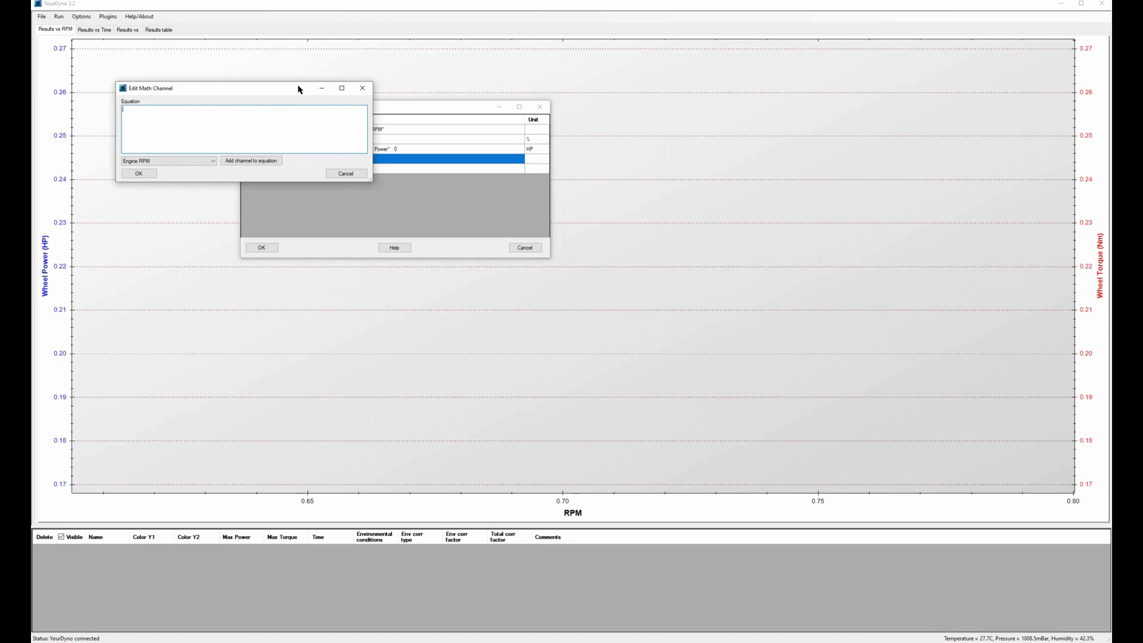
left_click_drag(299, 91, 362, 187)
left_click(347, 222)
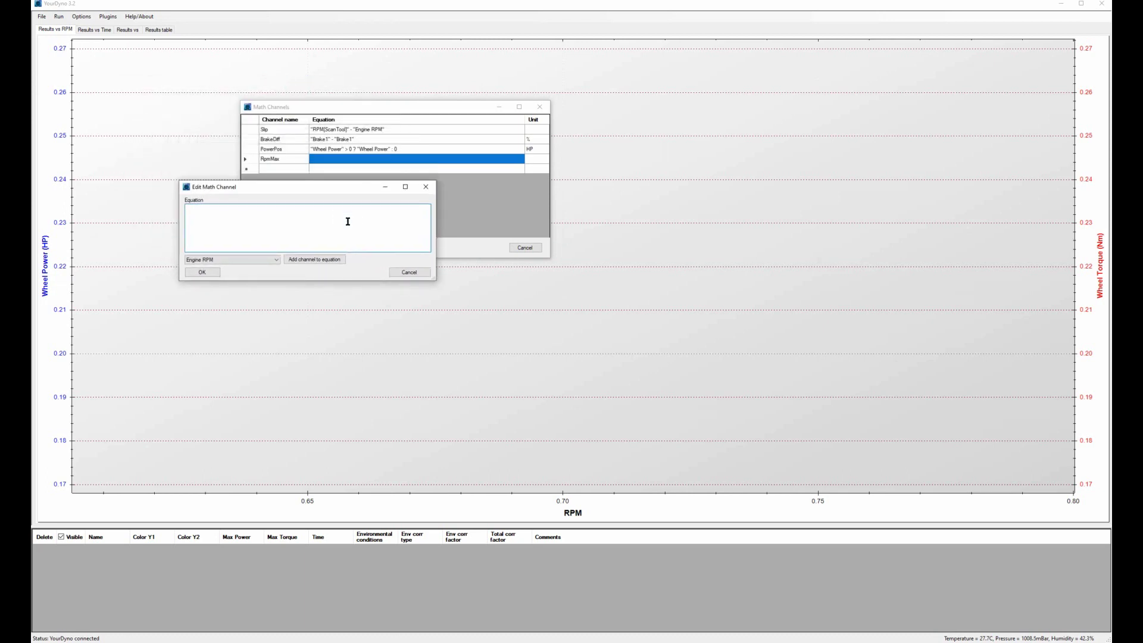
type("Math.Max(")
left_click(268, 263)
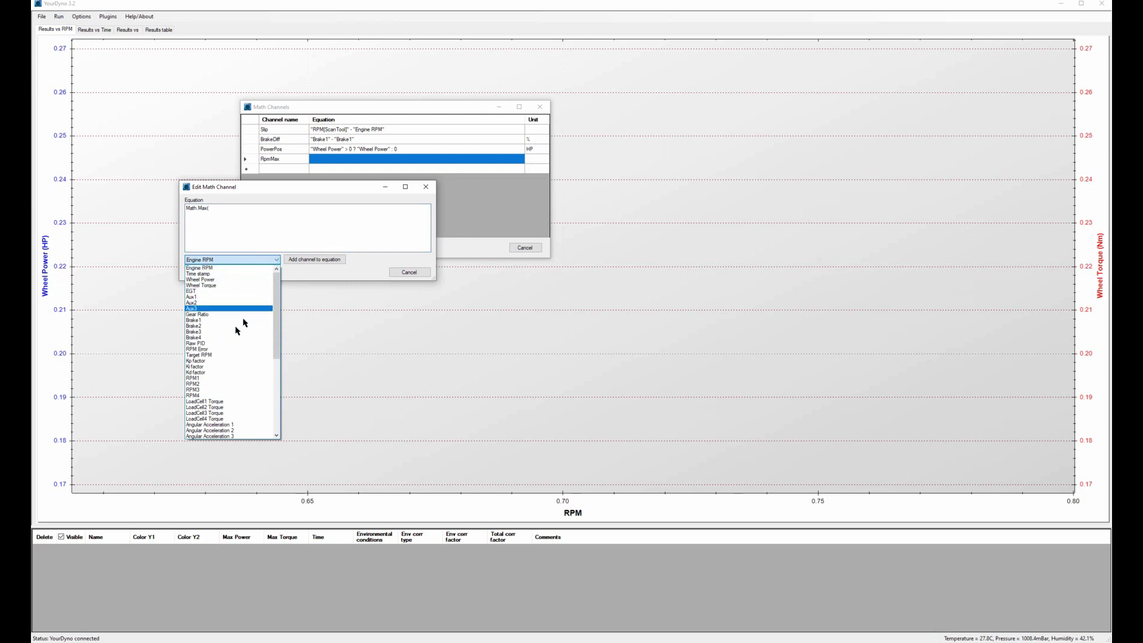
left_click(232, 378)
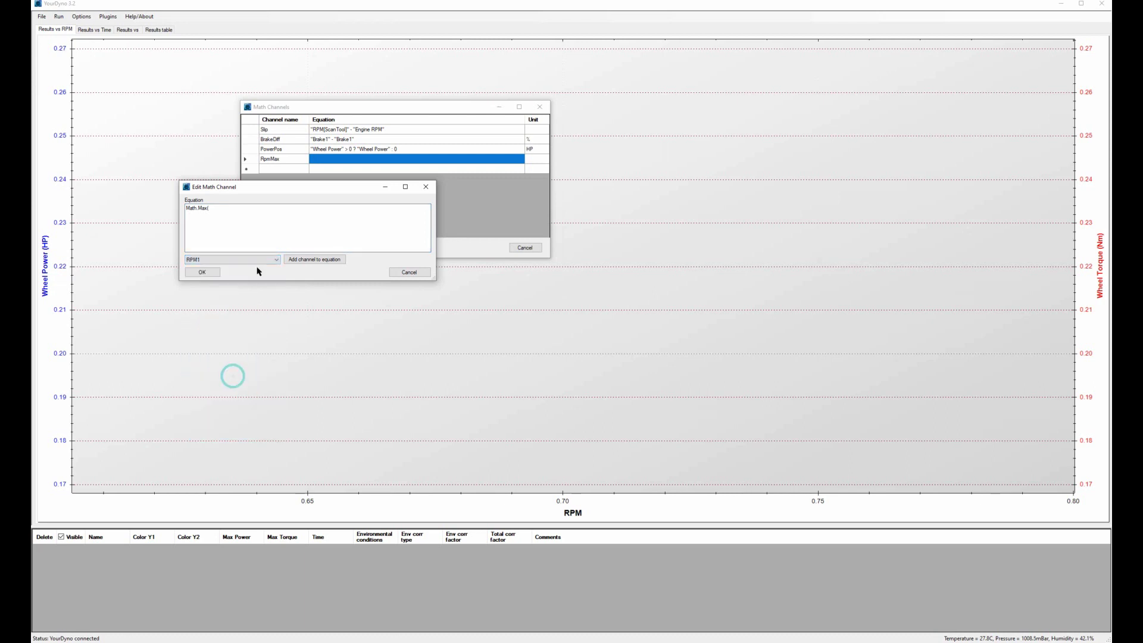
left_click(315, 260)
type(", \"RPM2")
left_click(201, 273)
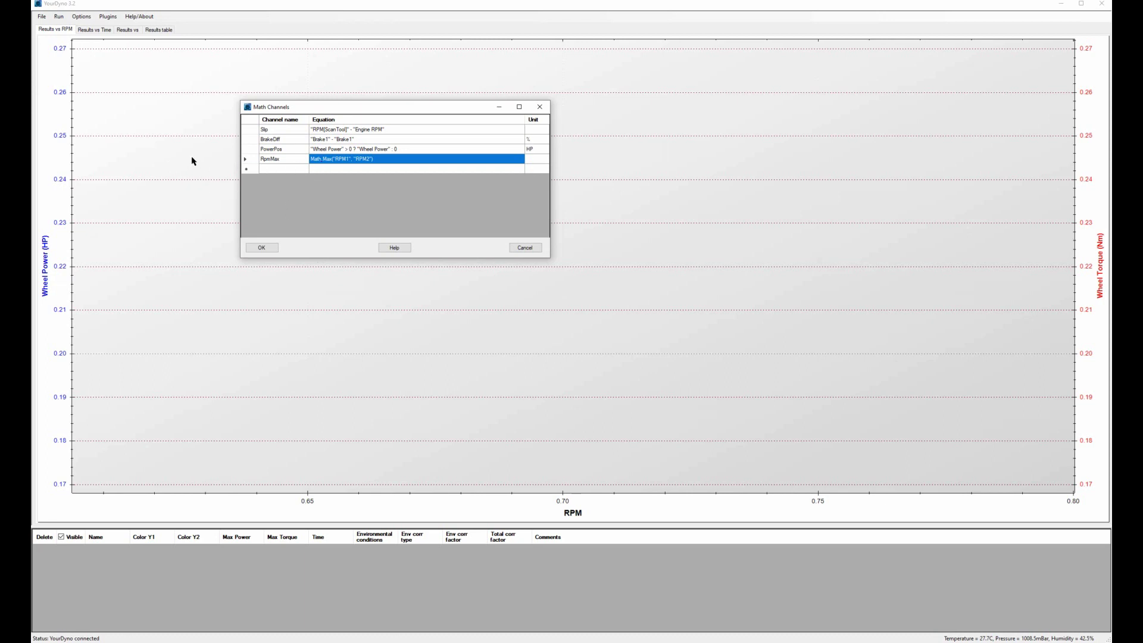
- Switch to the browser and look through the function list in Microsoft's .NET Math Class documentation
mouse_move(16, 125)
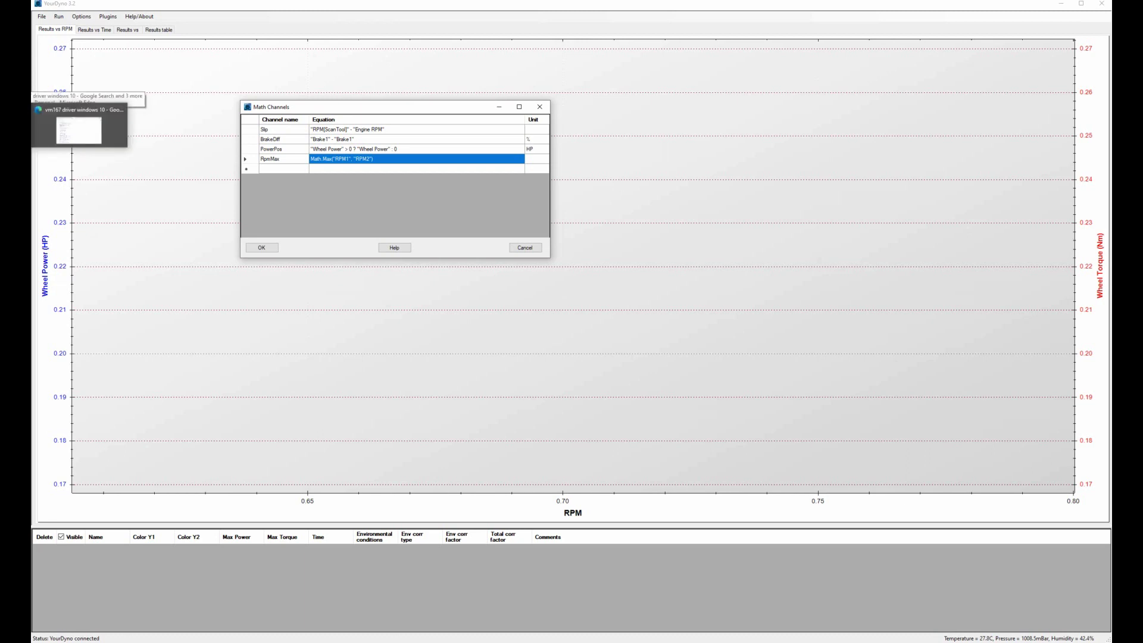
left_click(15, 125)
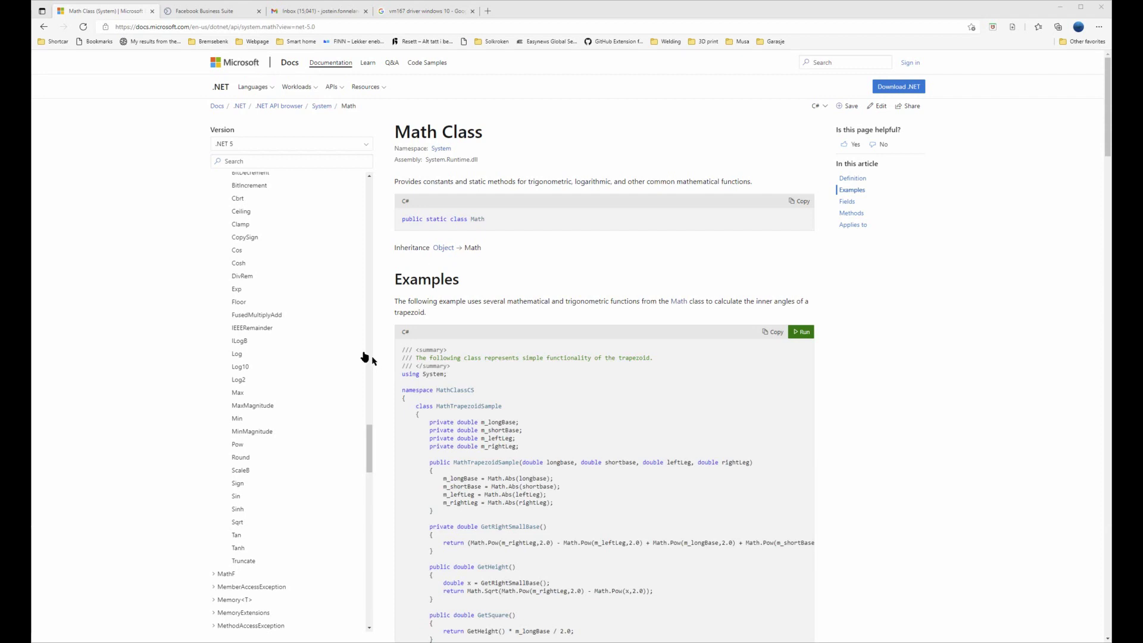
left_click(369, 435)
mouse_move(369, 434)
left_mouse_down()
mouse_move(372, 400)
mouse_move(376, 426)
left_mouse_up()
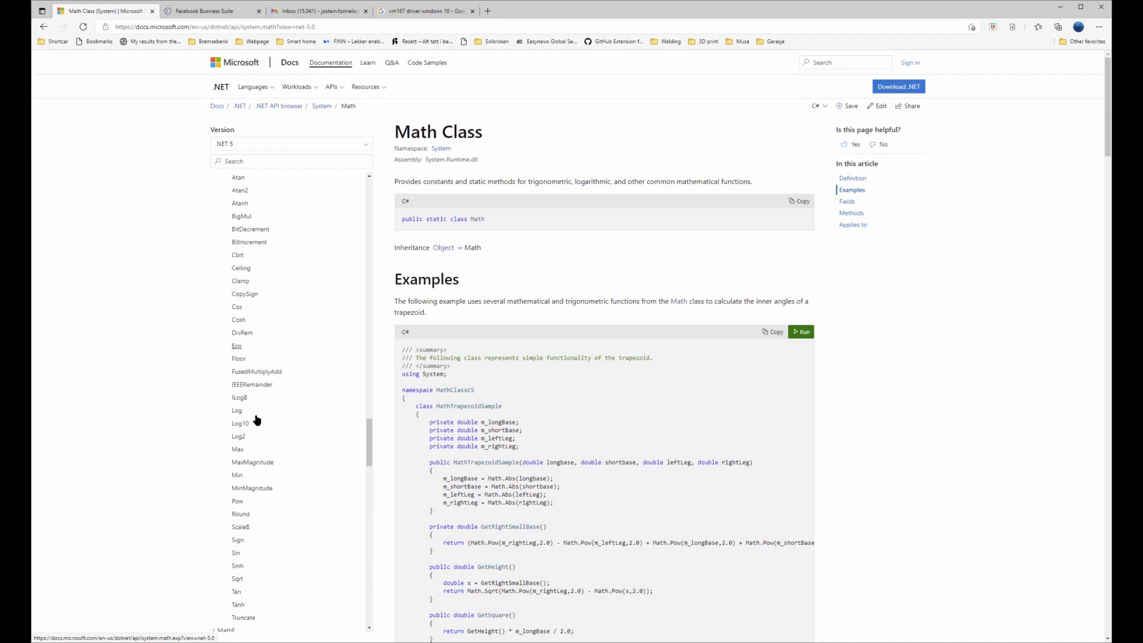
scroll(256, 423, "down", 2)
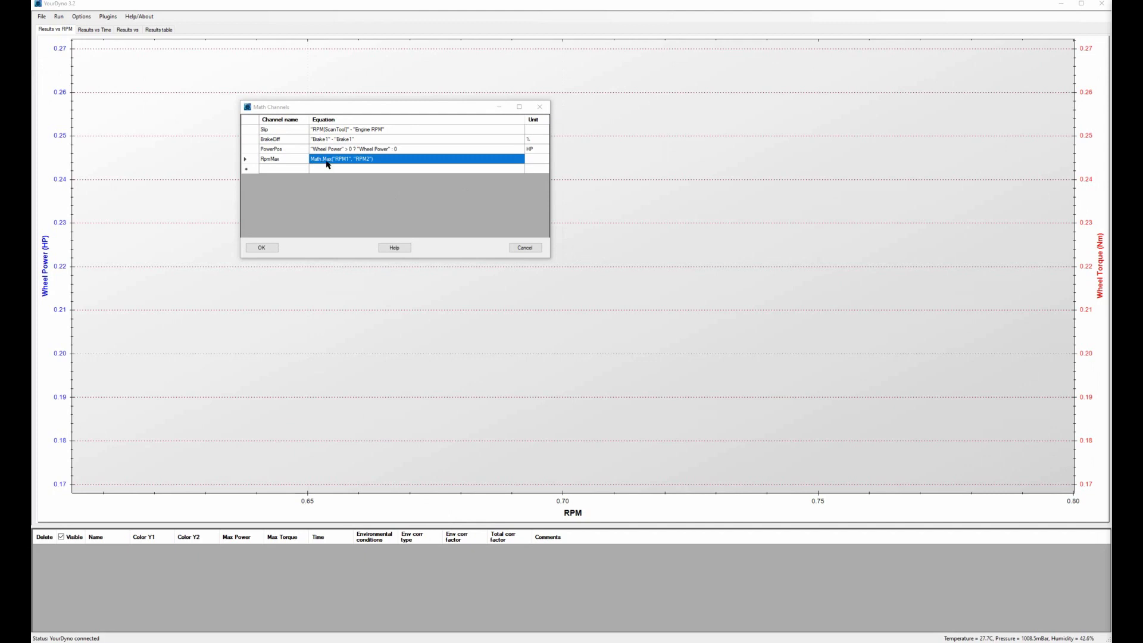
- Add a fifth math channel named Tractive Force
left_click(283, 170)
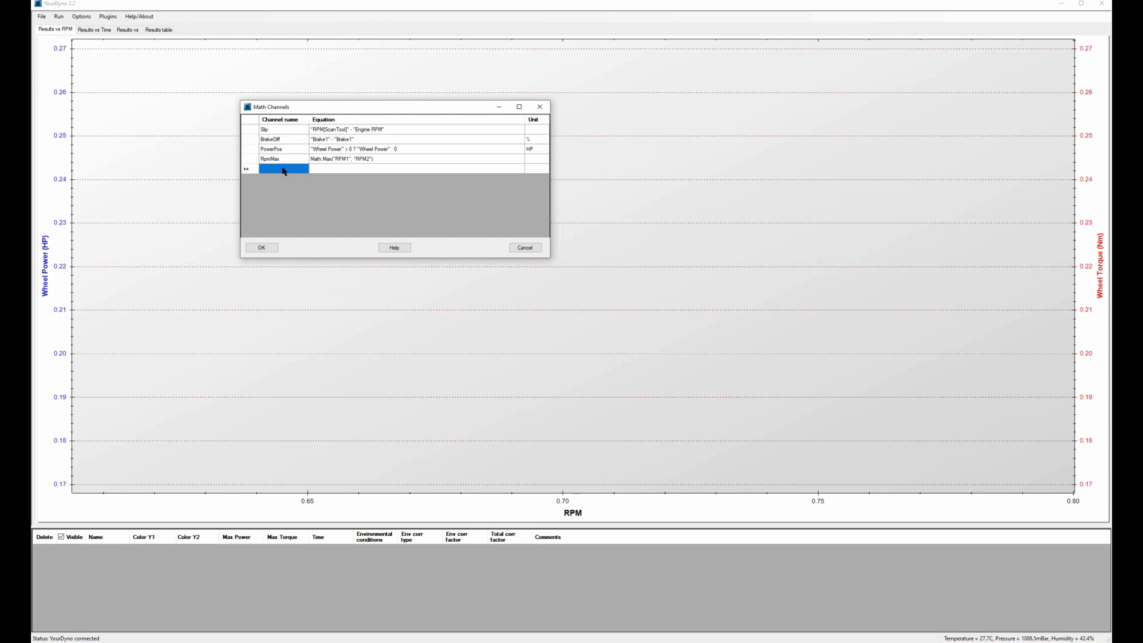
type("Tractive")
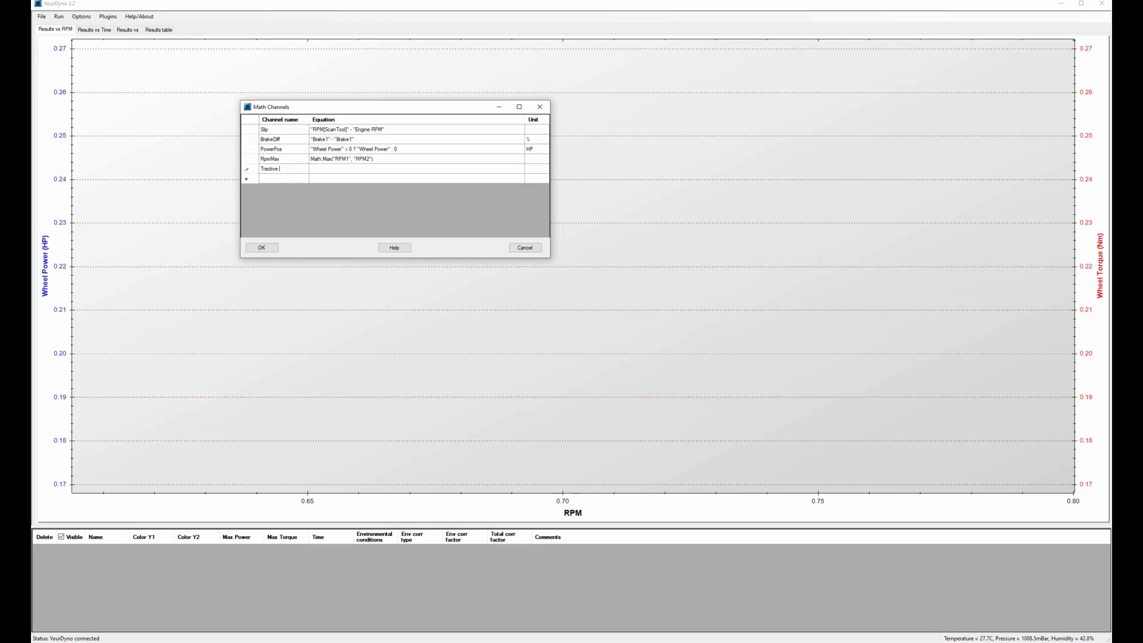
key("BackSpace")
key("BackSpace")
key("BackSpace")
key("BackSpace")
- Set the Tractive Force channel's equation to "Wheel Torque" * "Gear Ratio" / 0.16
double_click(312, 172)
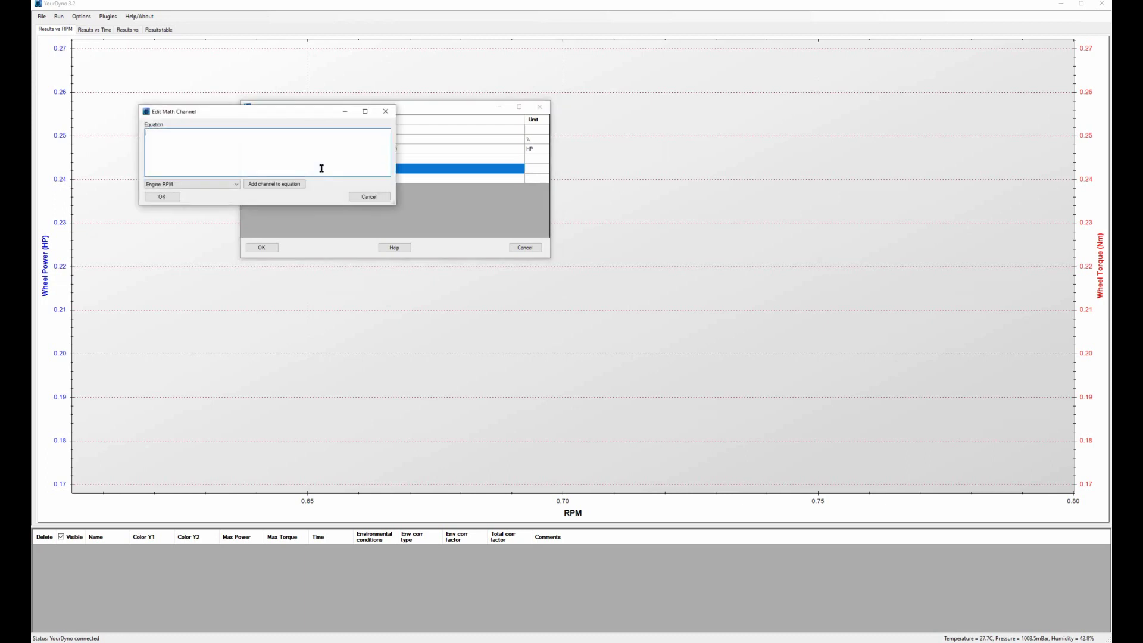
left_click(237, 186)
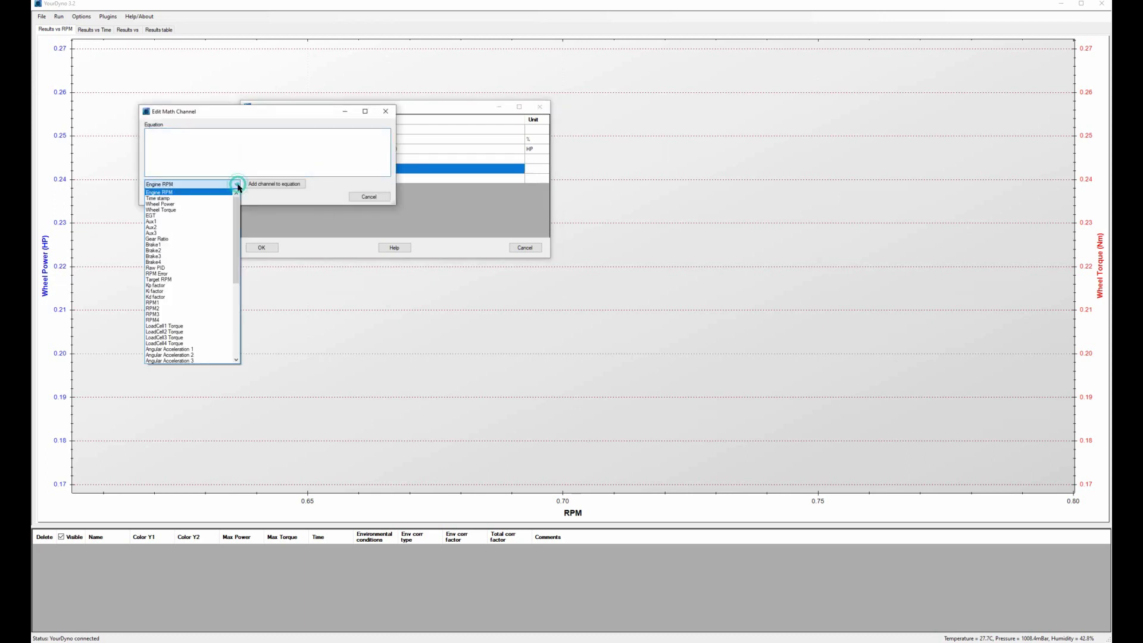
left_click(209, 214)
left_click(265, 185)
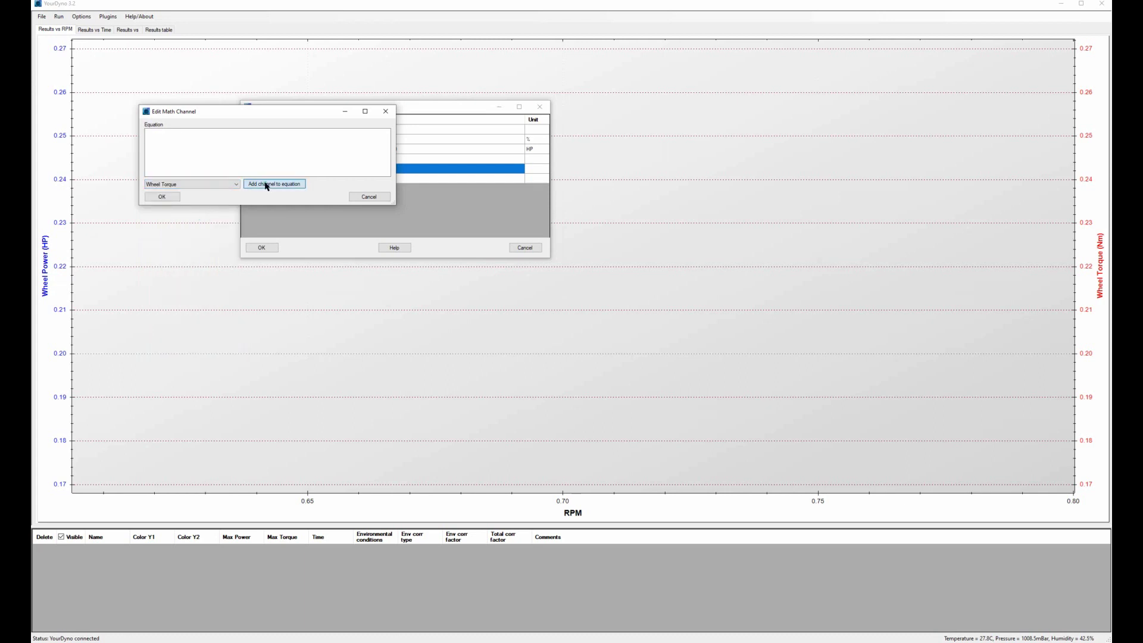
left_click(254, 147)
left_click(237, 185)
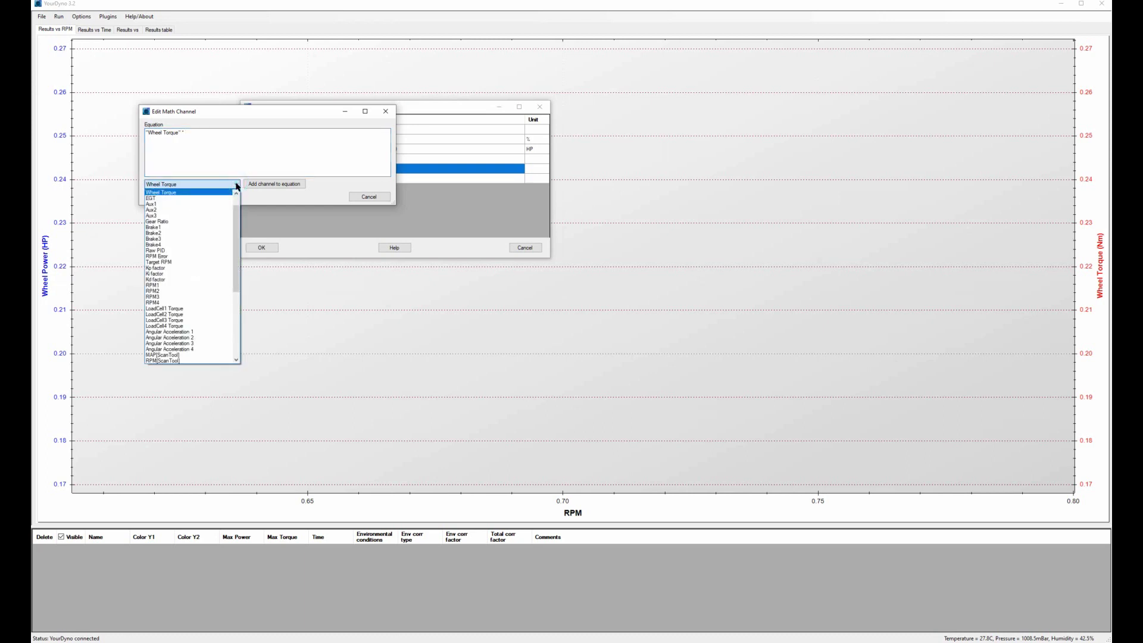
left_click(213, 225)
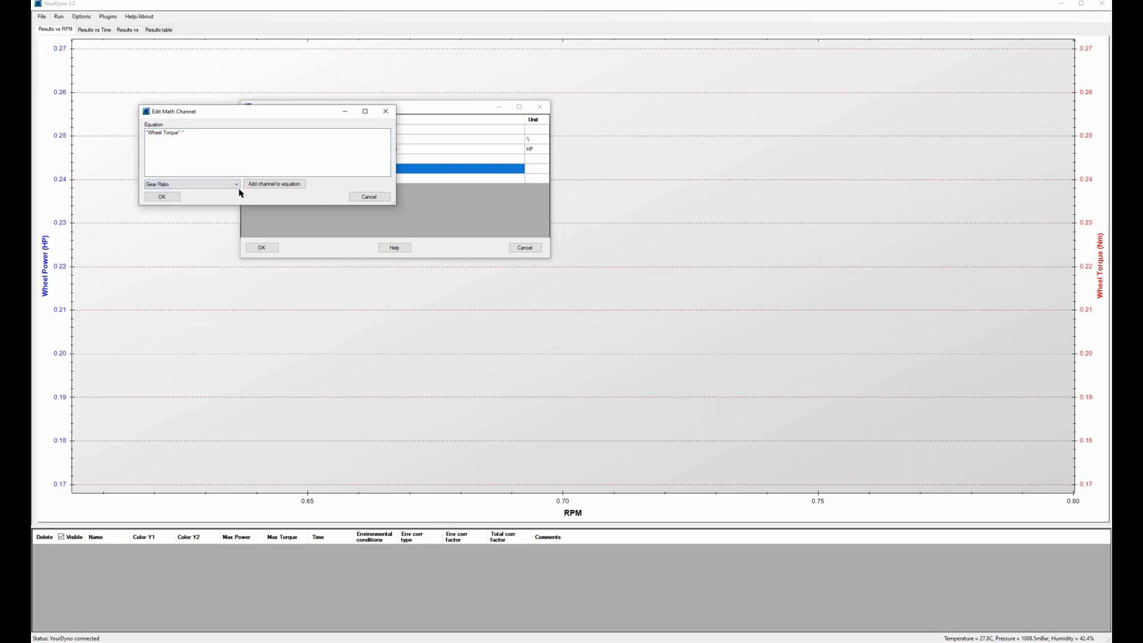
left_click(262, 184)
left_click(253, 137)
type("/ 0.16")
left_click(162, 197)
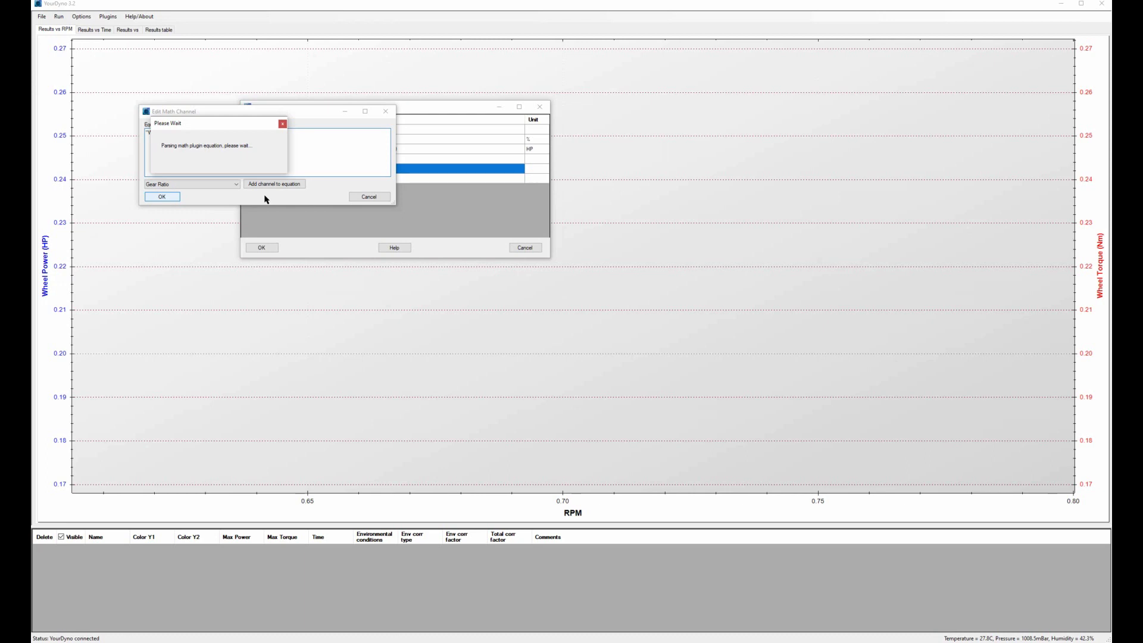
- Set the Tractive Force channel's unit to N and accept the math channel configuration
left_click(535, 170)
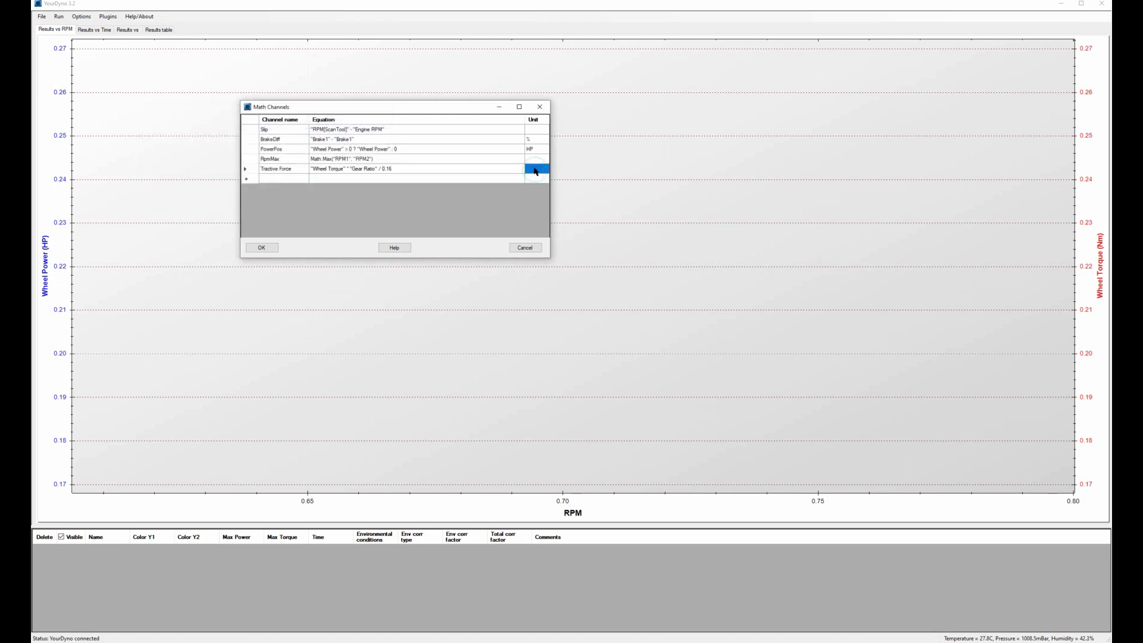
left_click(535, 170)
type("N")
left_click(264, 251)
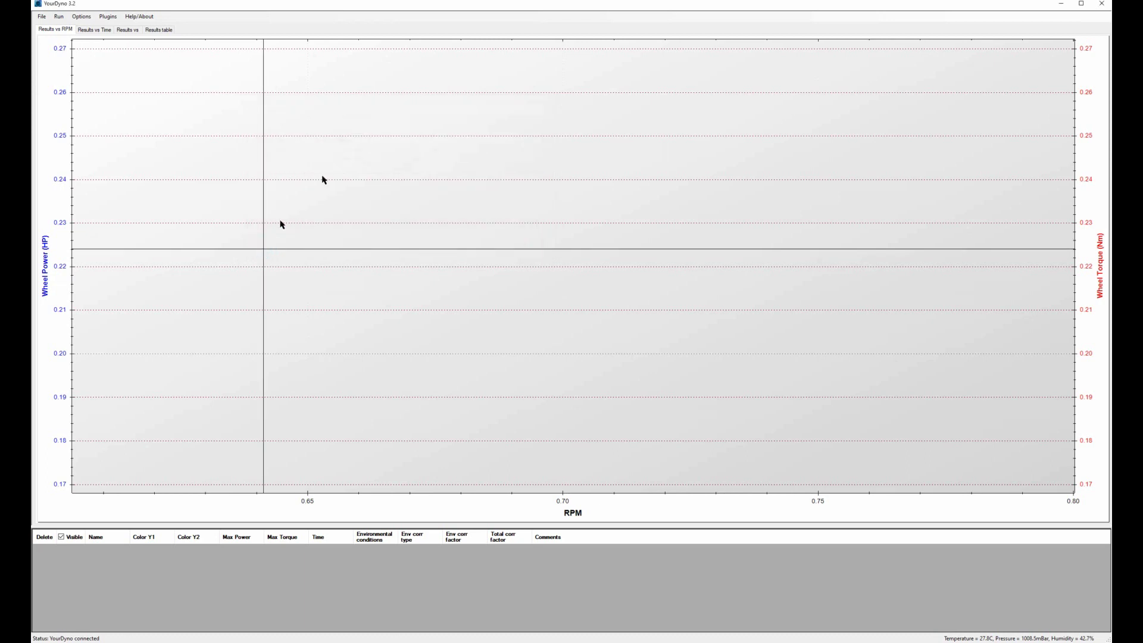
- Browse the list of selectable plot data down to the math channels
left_click(332, 174)
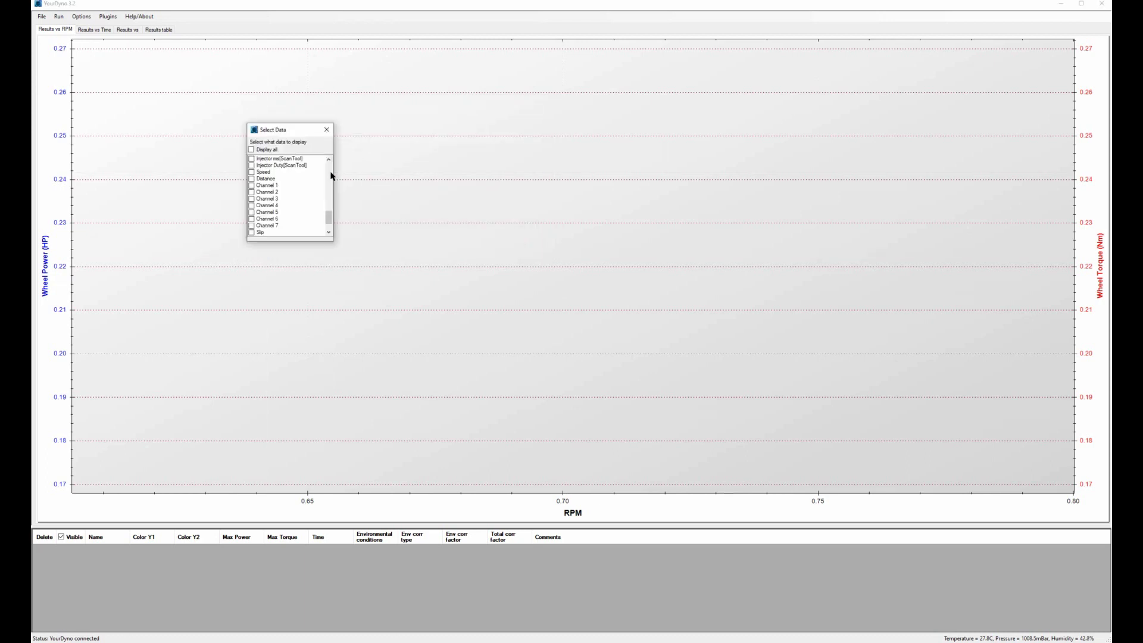
left_click(328, 225)
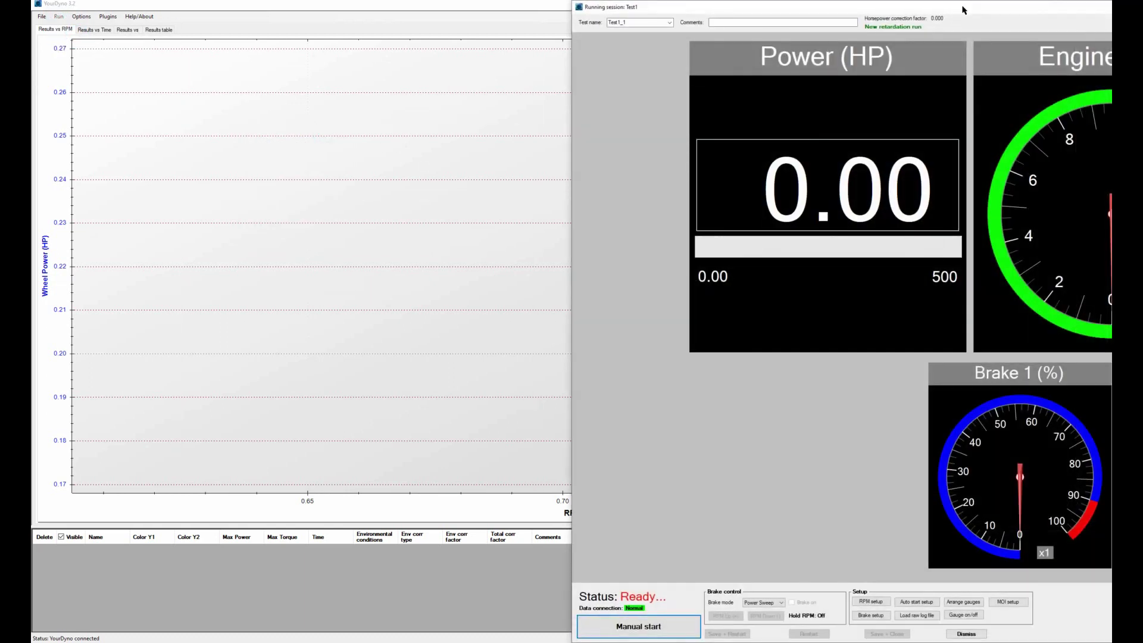
- Maximize the running session and enable the Tractive Force, RpmMax, PowerPos and BrakeDiff gauges
double_click(965, 11)
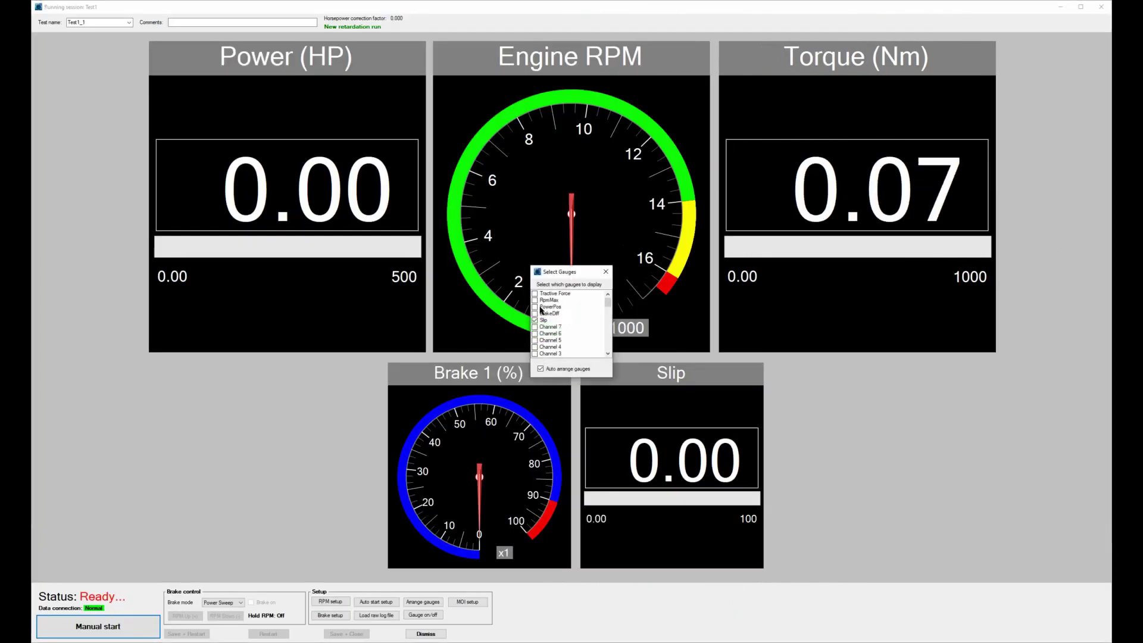
left_click(535, 295)
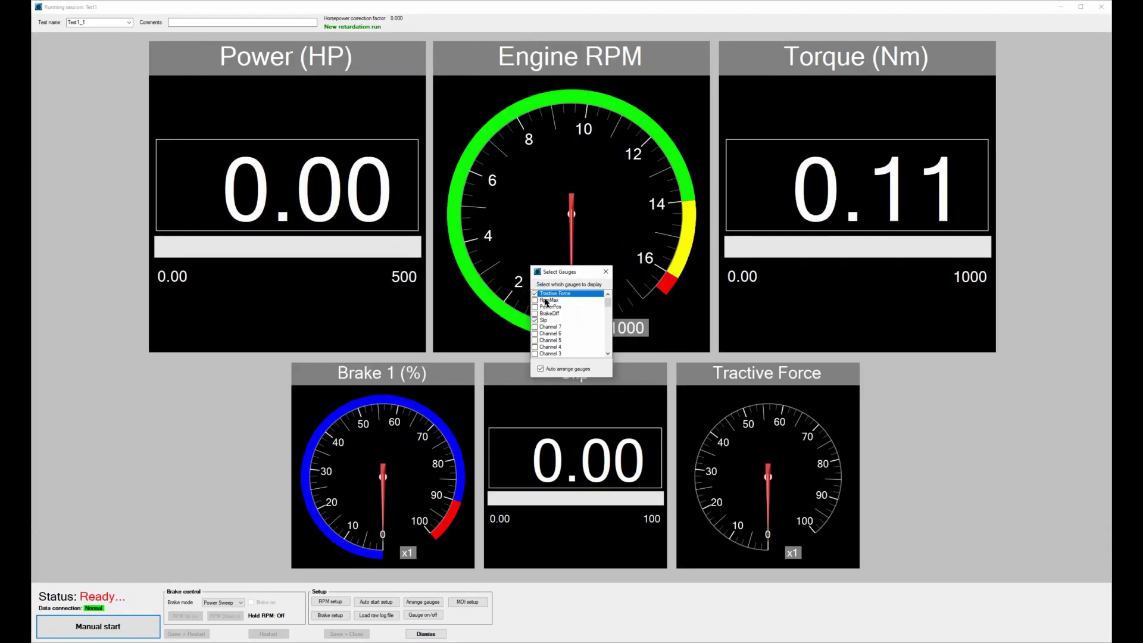
left_click(546, 301)
left_click(545, 307)
left_click(545, 313)
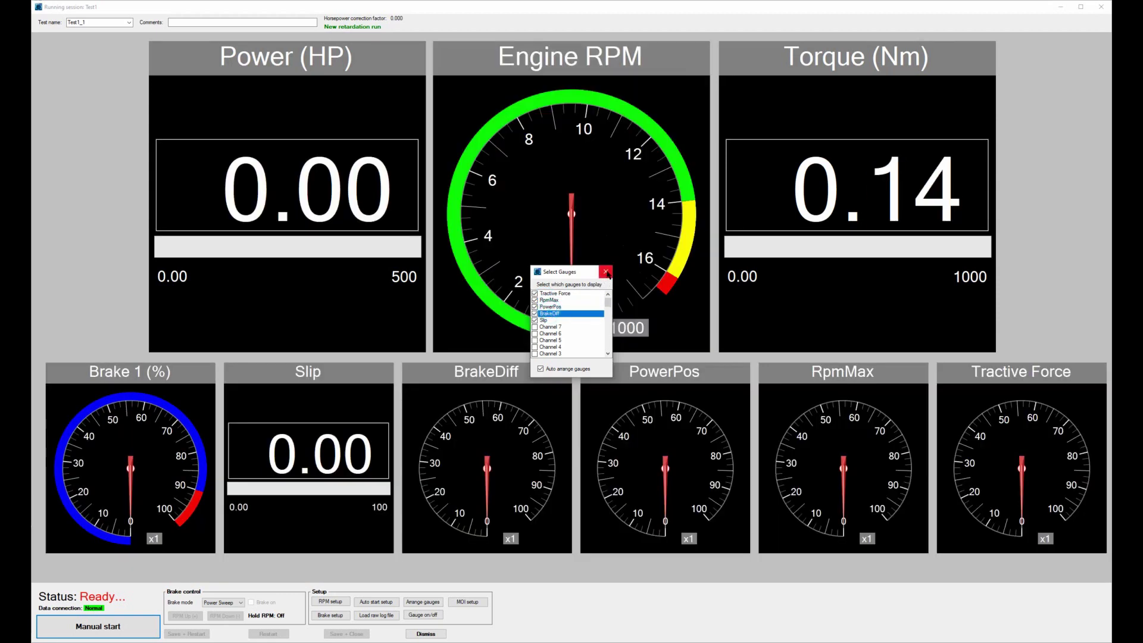
left_click(606, 273)
- Change the BrakeDiff, PowerPos, RpmMax and Tractive Force gauges from dials to digital displays
right_click(498, 424)
left_click(533, 448)
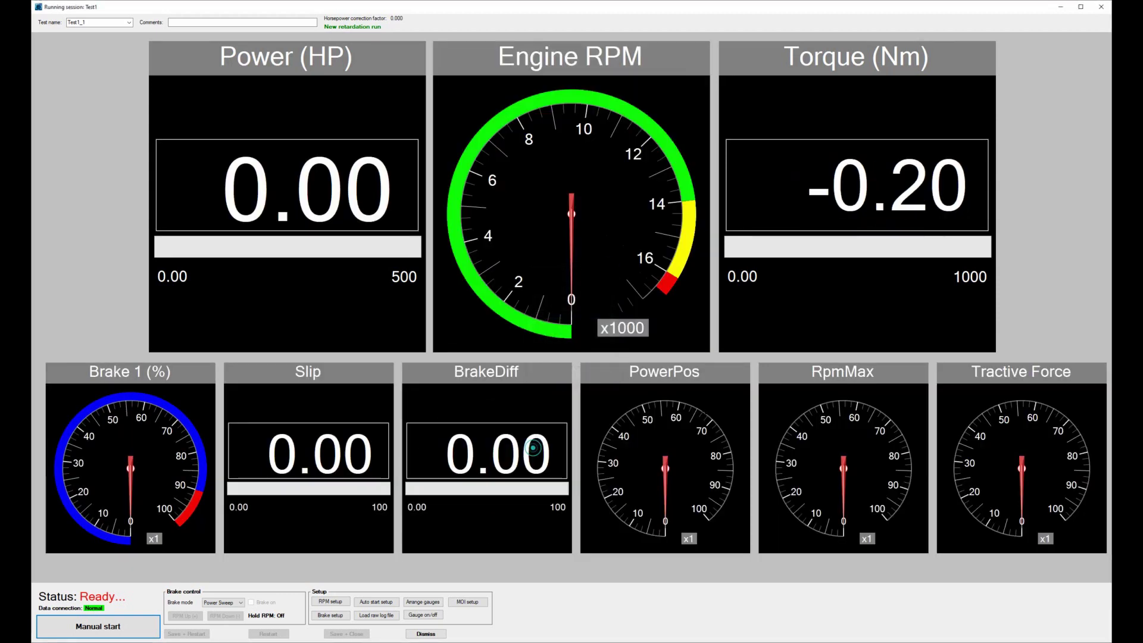
right_click(692, 396)
left_click(730, 421)
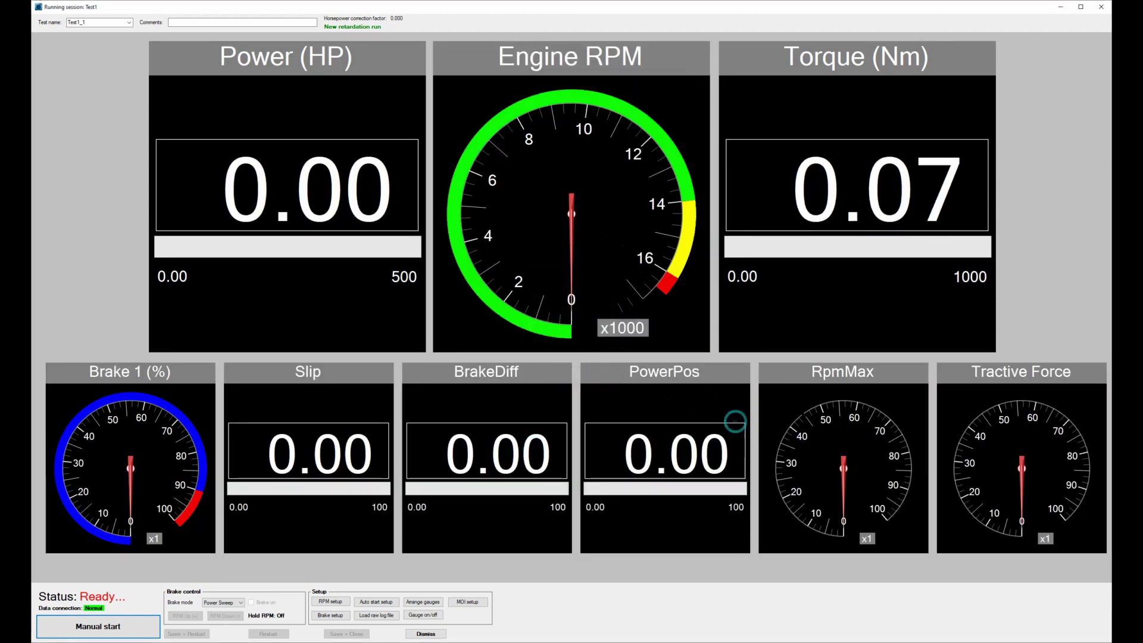
right_click(828, 408)
left_click(864, 433)
right_click(1013, 405)
left_click(1045, 429)
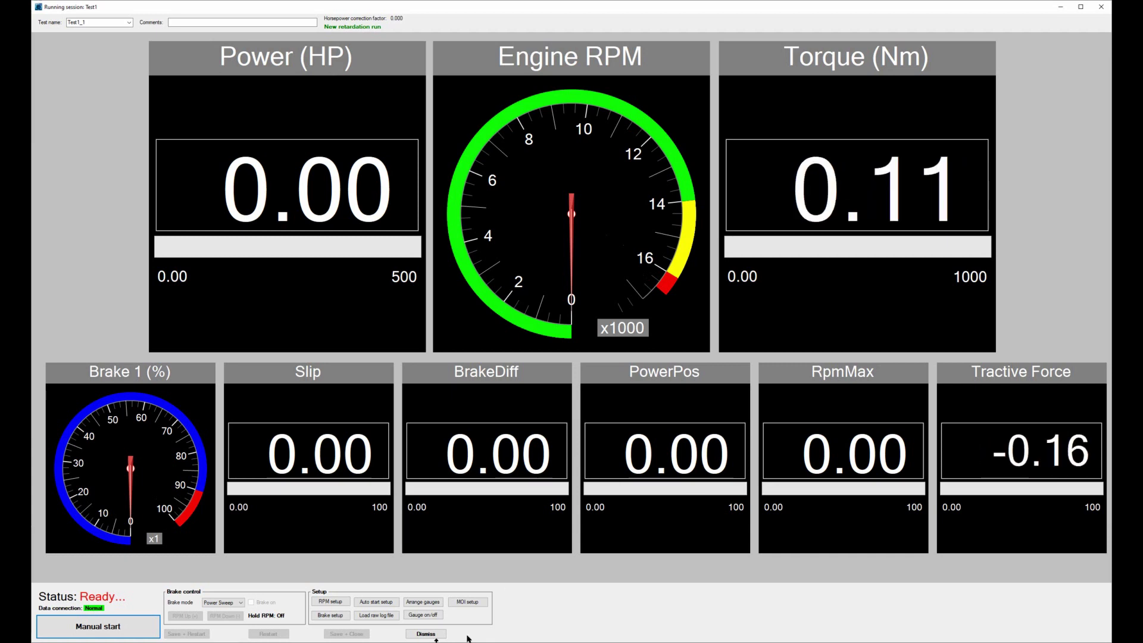
- Dismiss the running session and load the saved runs from example runs2.csv
left_click(426, 634)
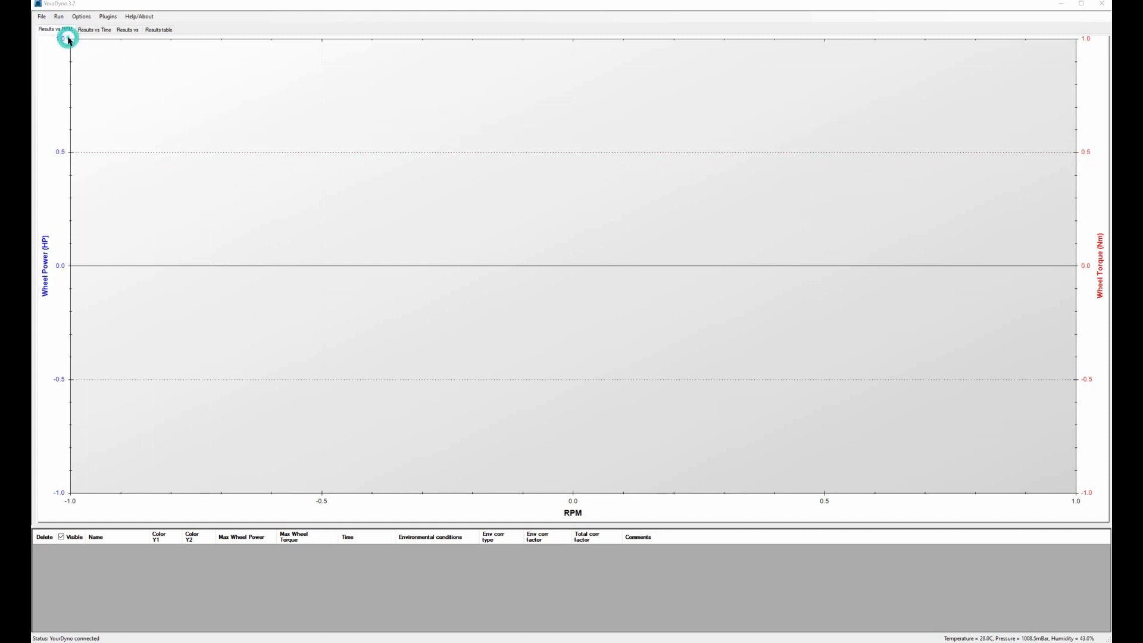
left_click(329, 34)
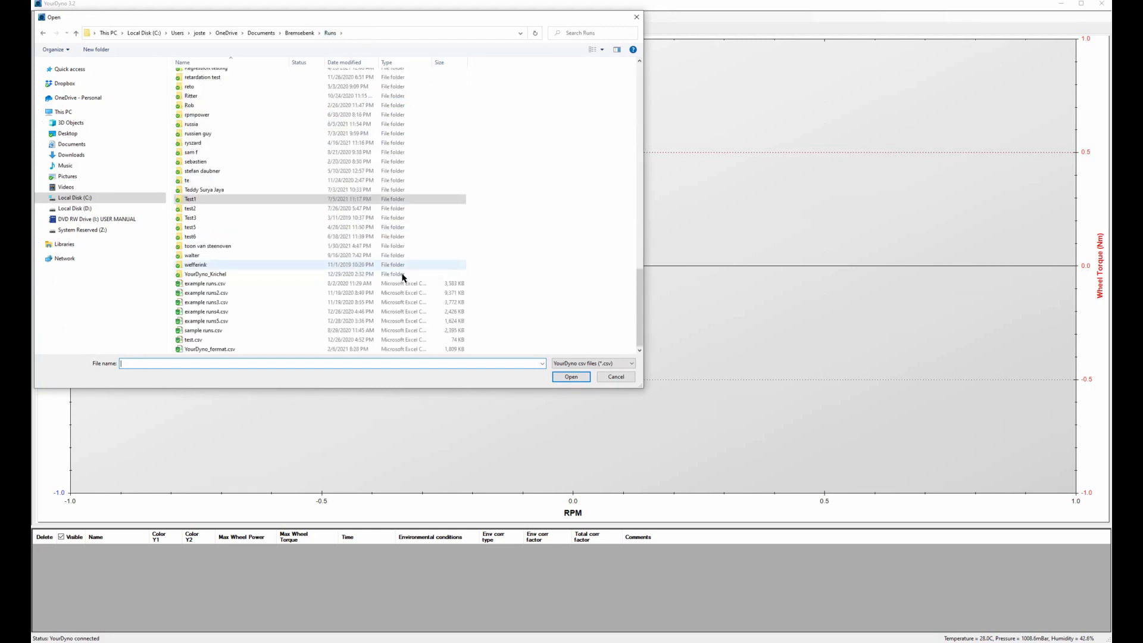
double_click(233, 293)
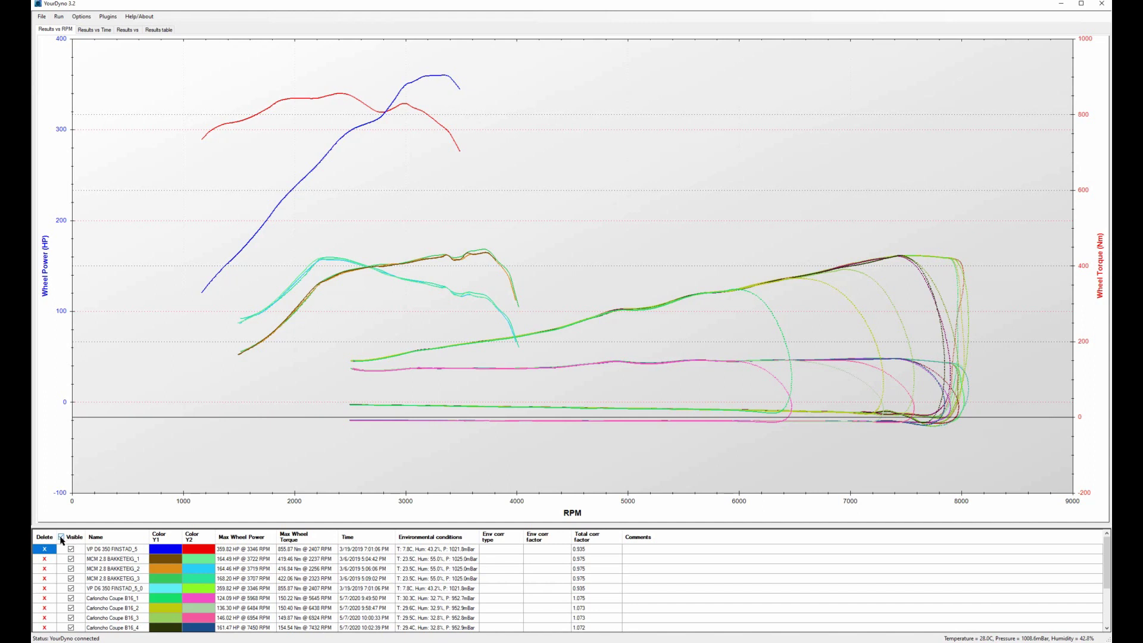
- Hide all loaded runs, then turn on visibility for the first and fifth runs individually
left_click(61, 538)
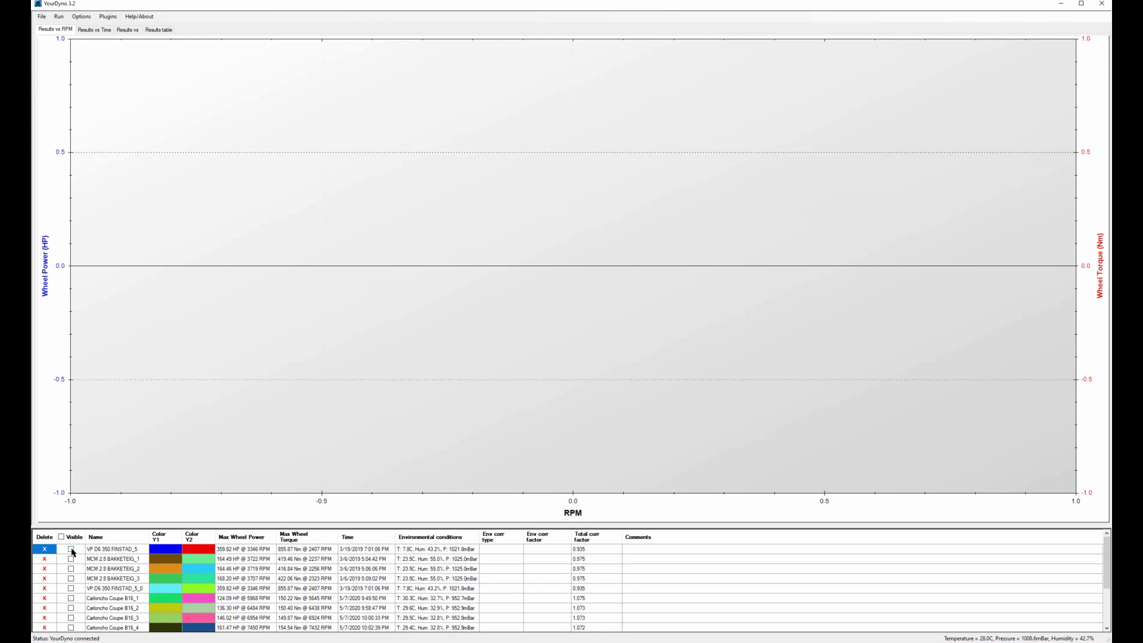
left_click(71, 550)
left_click(72, 589)
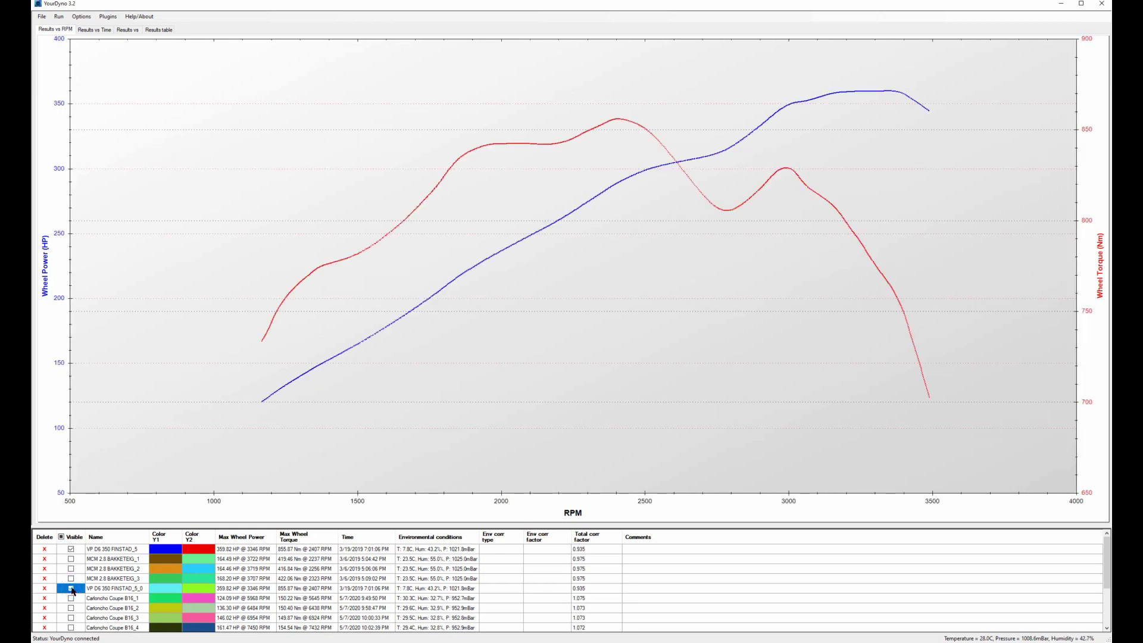
- Toggle the visibility of all runs at once, ending with every run shown
left_click(61, 538)
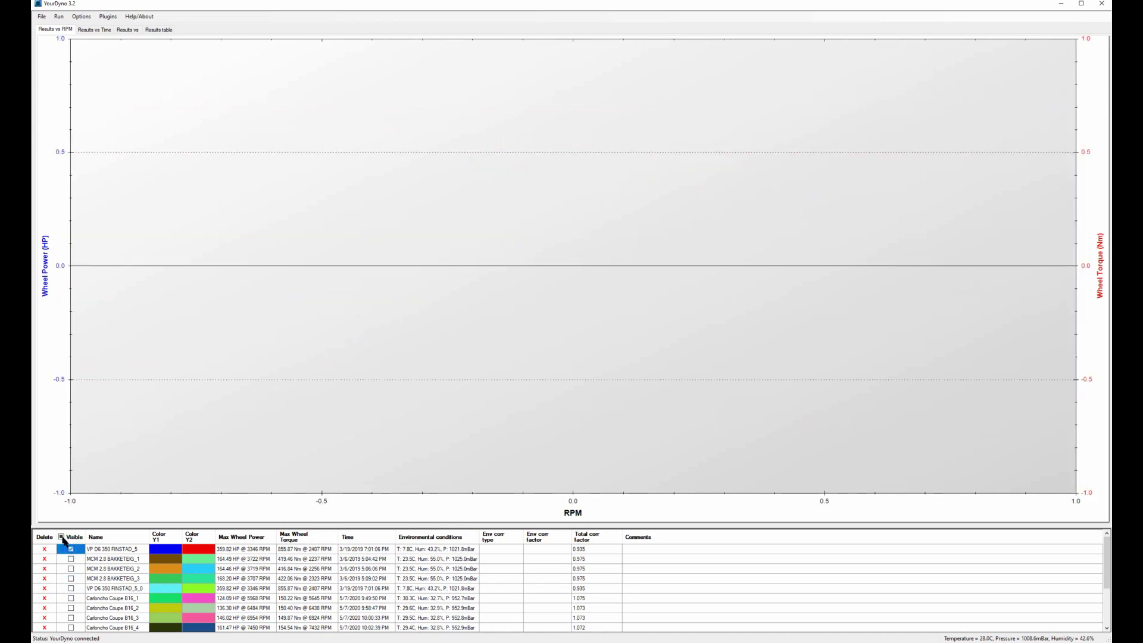
left_click(62, 538)
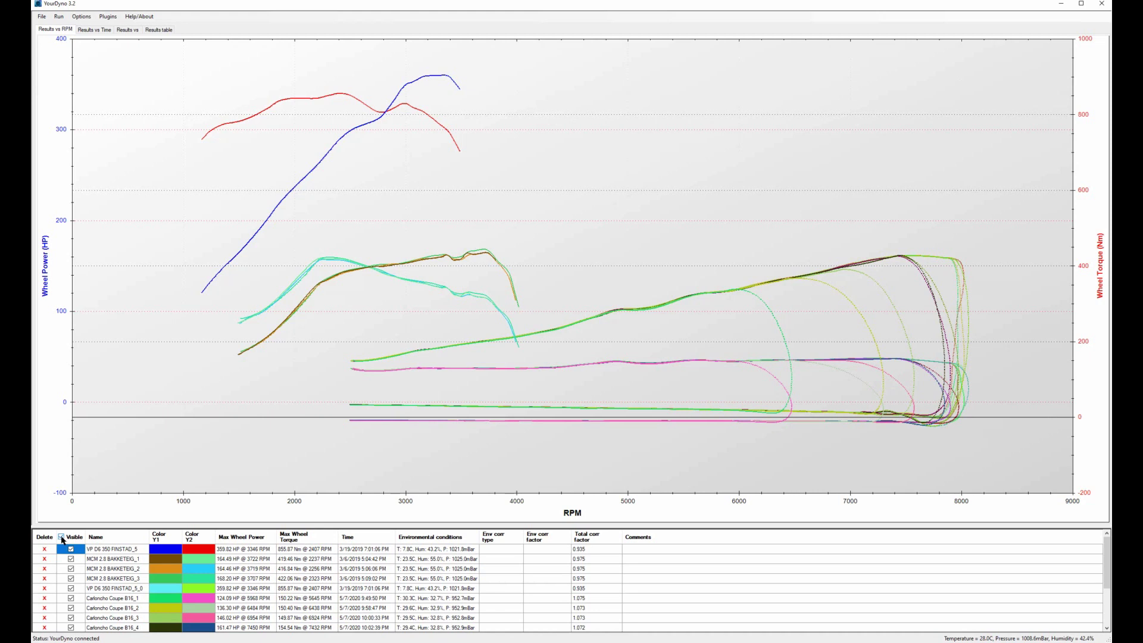
left_click(62, 538)
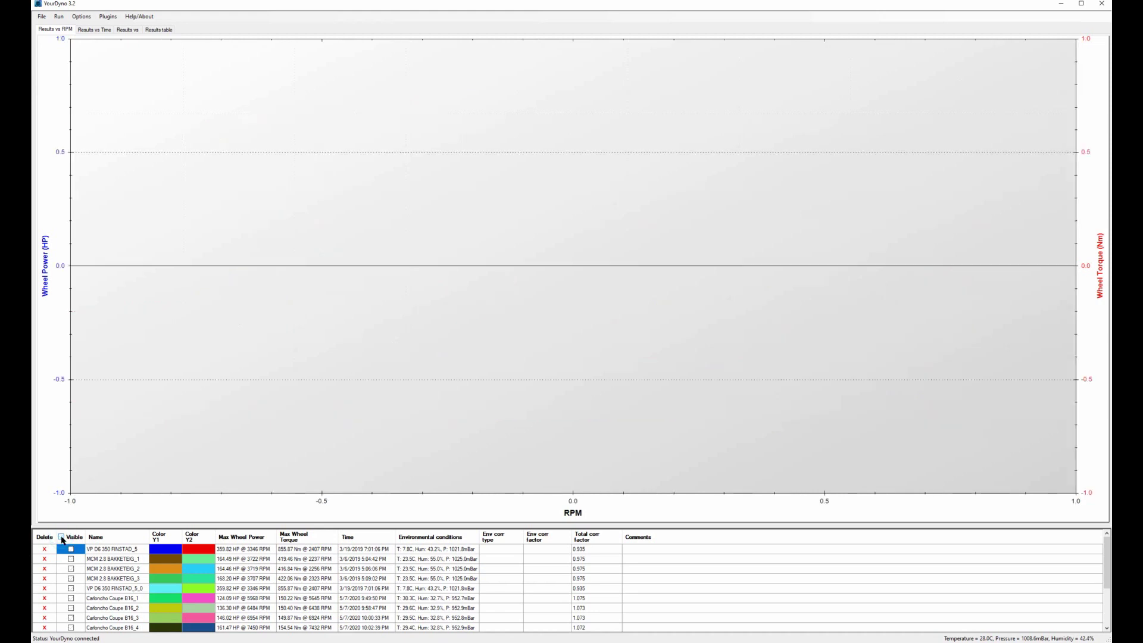
left_click(62, 539)
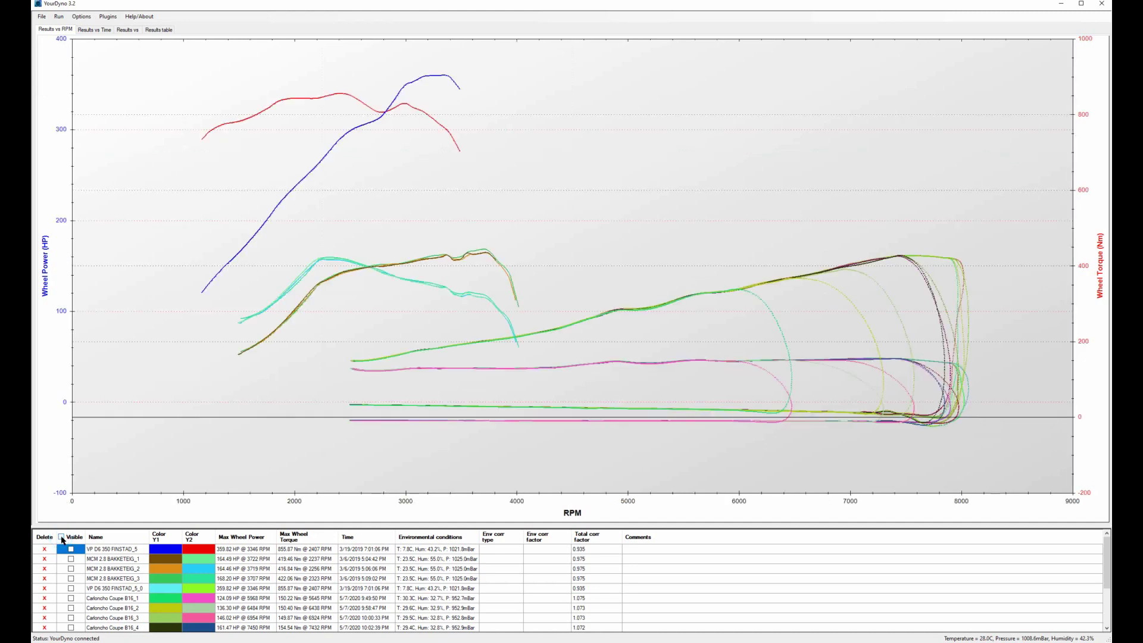